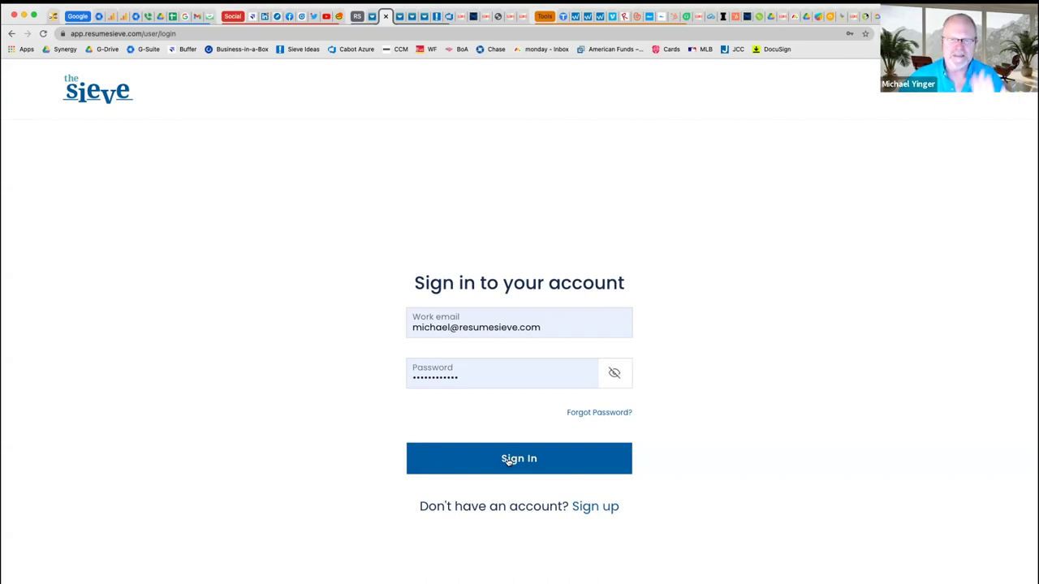
- Sign in, page through the welcome tour to Run A Sieve, and dismiss it
click(508, 460)
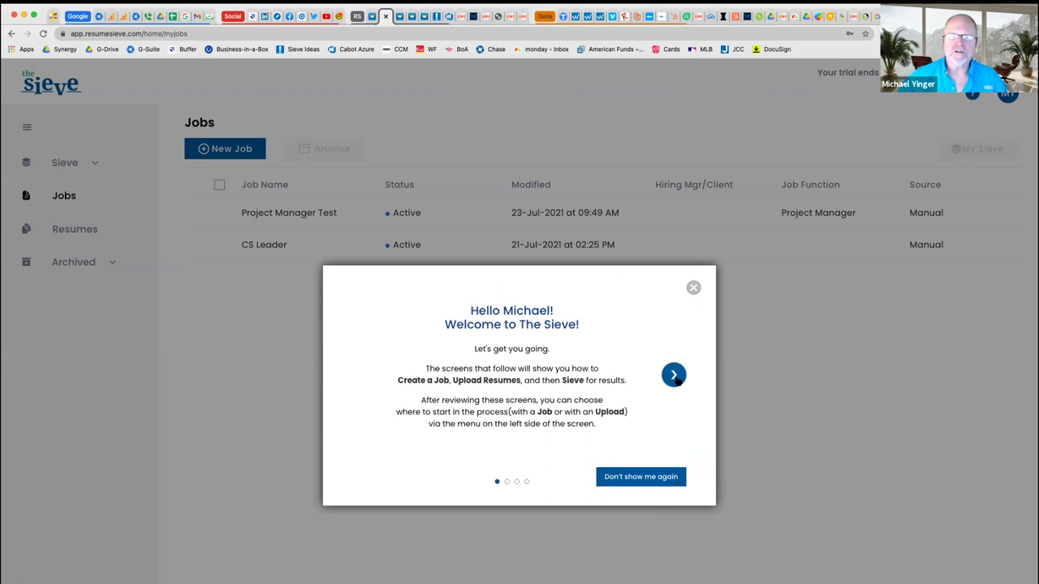
click(675, 376)
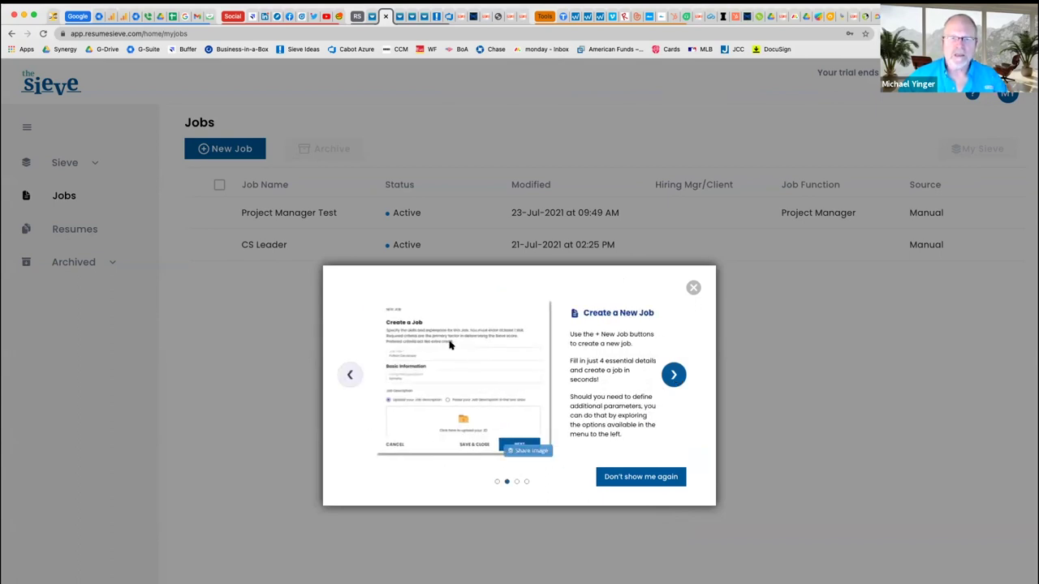
click(675, 376)
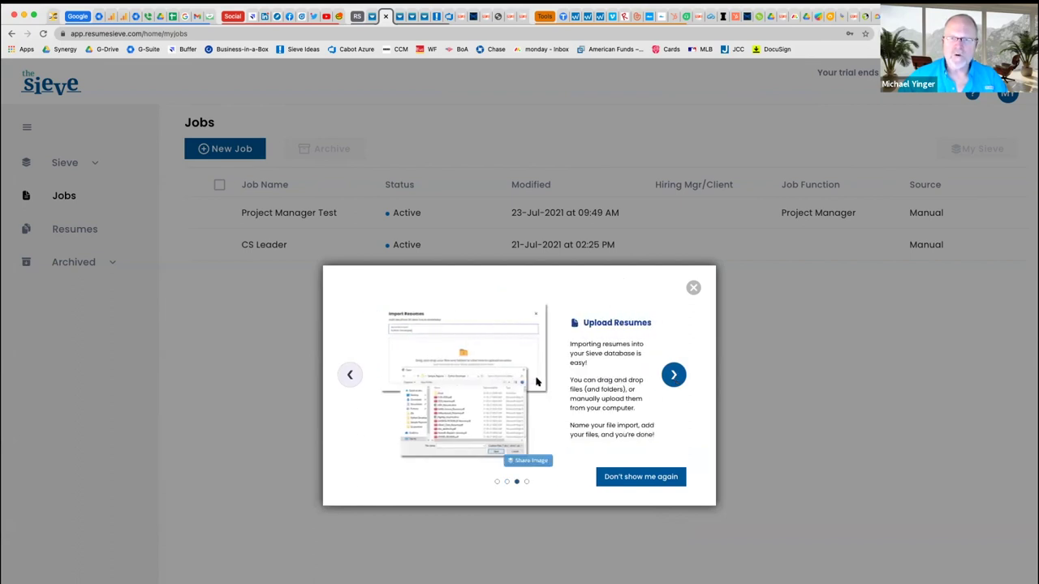
click(673, 377)
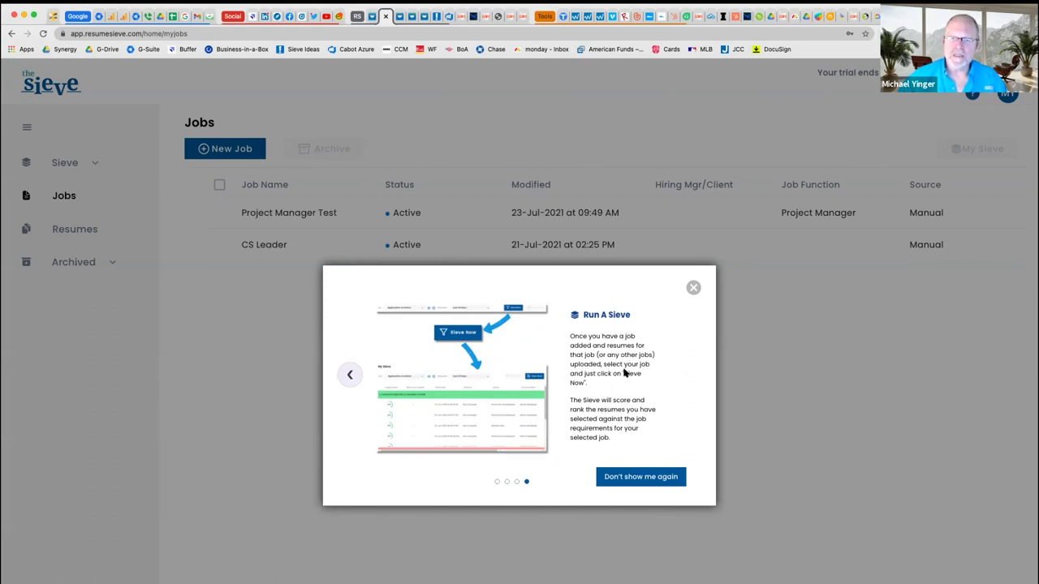
click(693, 289)
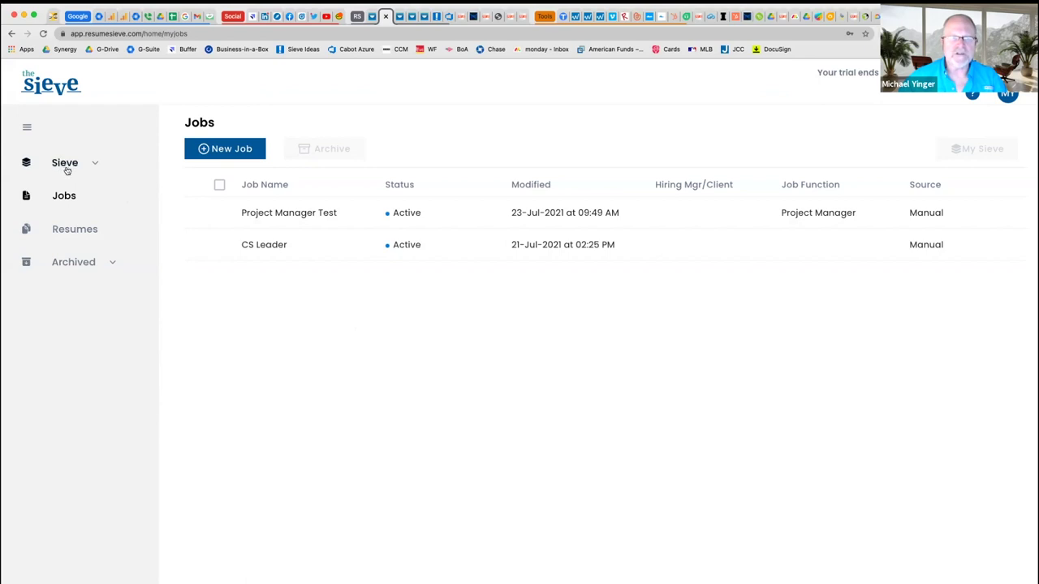
- Expand Sieve, view the Project Manager Test job summary, and open it for editing
click(94, 165)
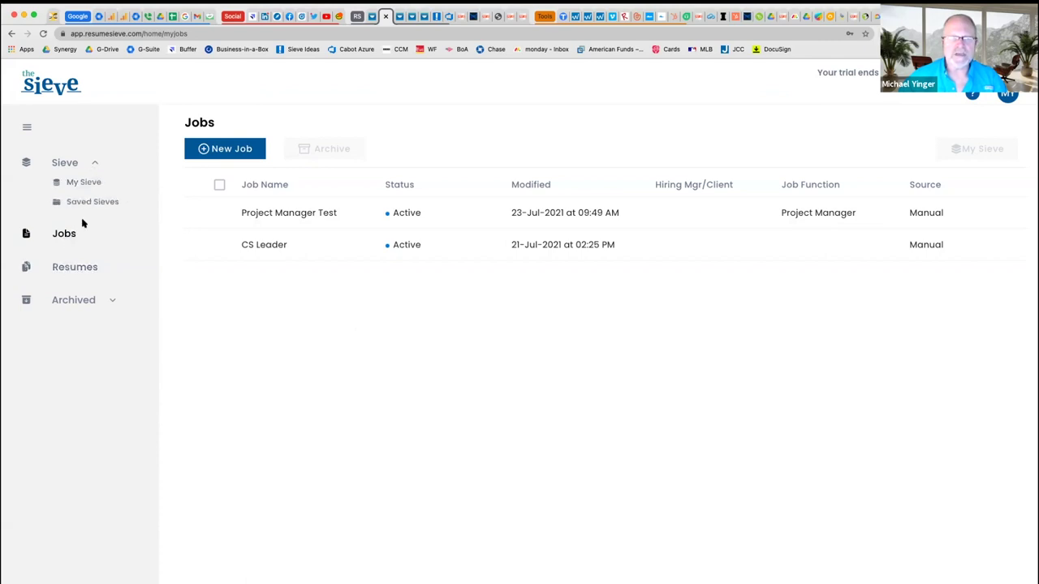
click(272, 215)
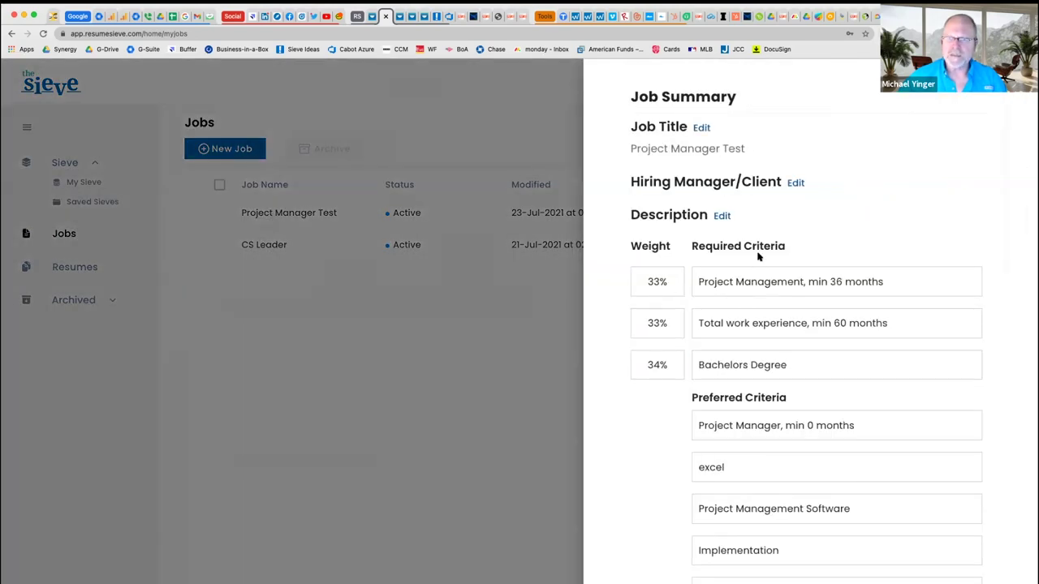
click(796, 183)
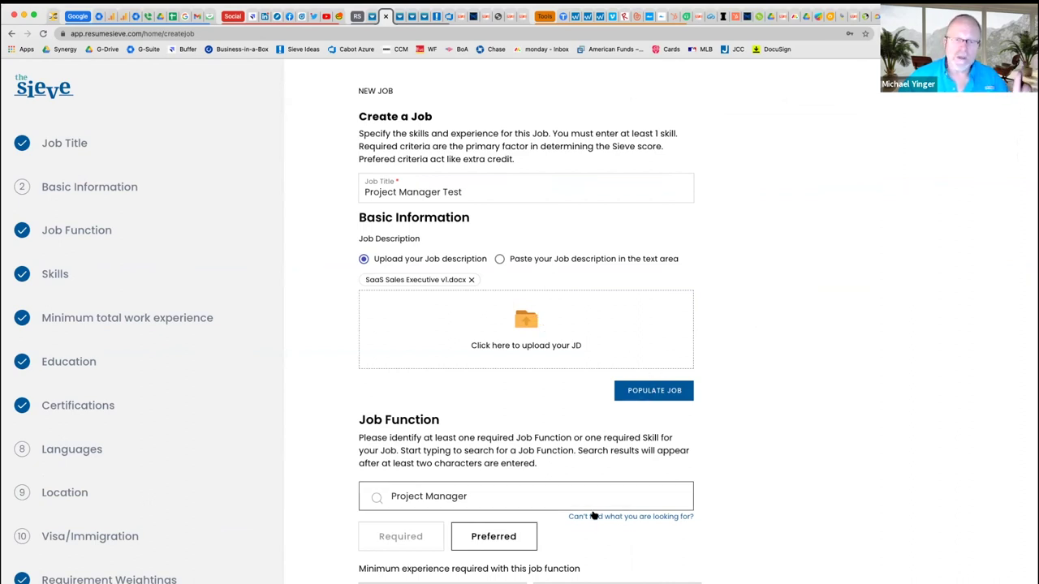
- Scroll through the job's Skills, Work Experience and Education requirements
scroll(583, 524, down, 2)
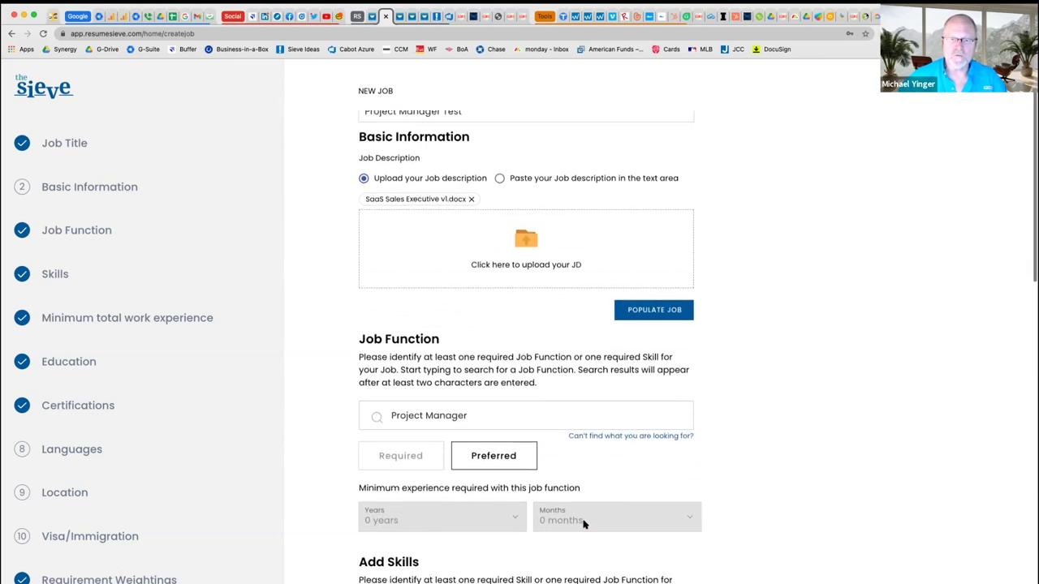
scroll(583, 524, down, 2)
scroll(582, 522, down, 2)
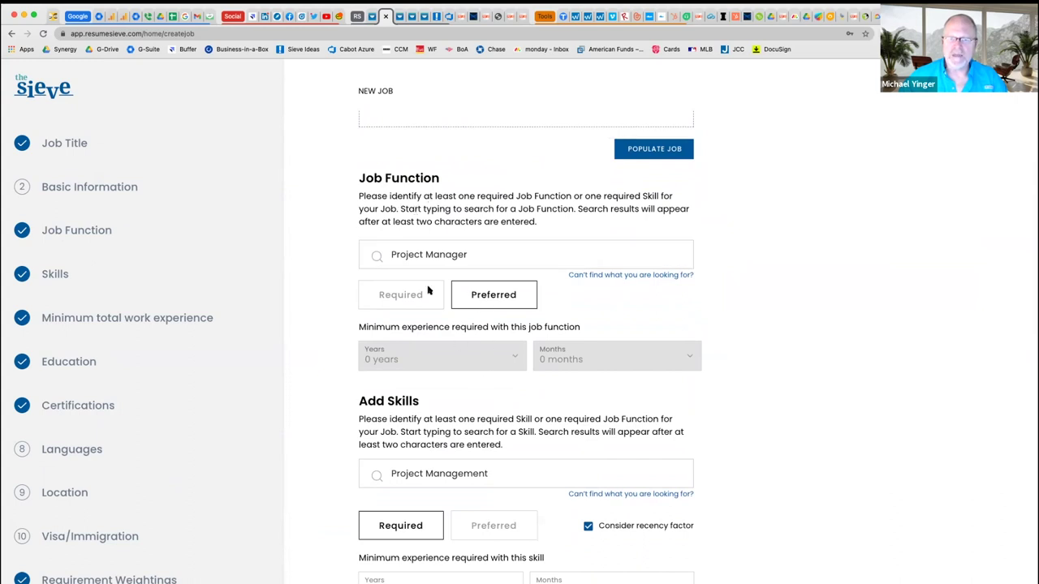
scroll(468, 401, down, 3)
scroll(467, 401, down, 2)
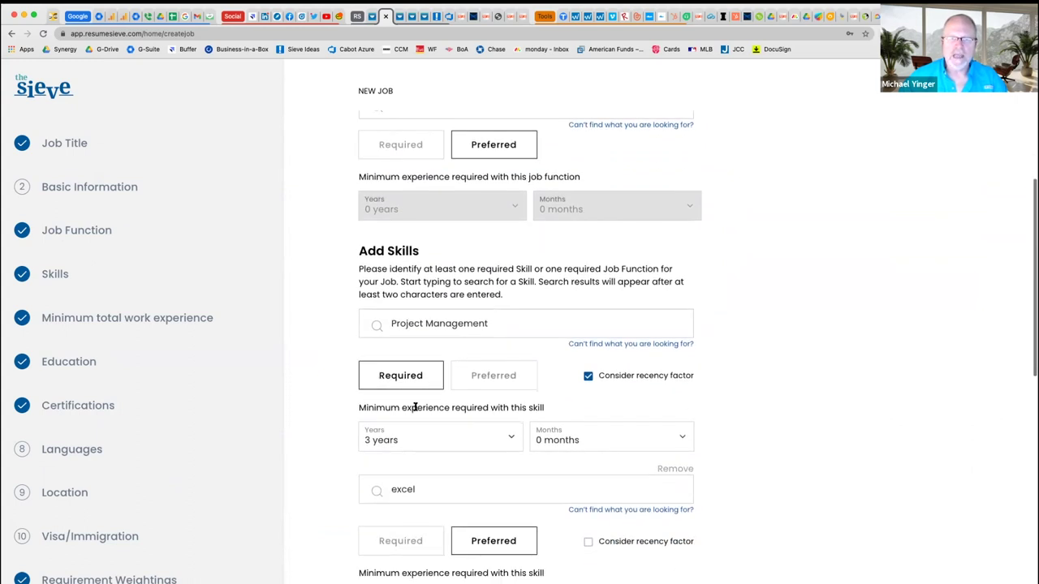
scroll(470, 325, down, 1)
scroll(469, 325, down, 2)
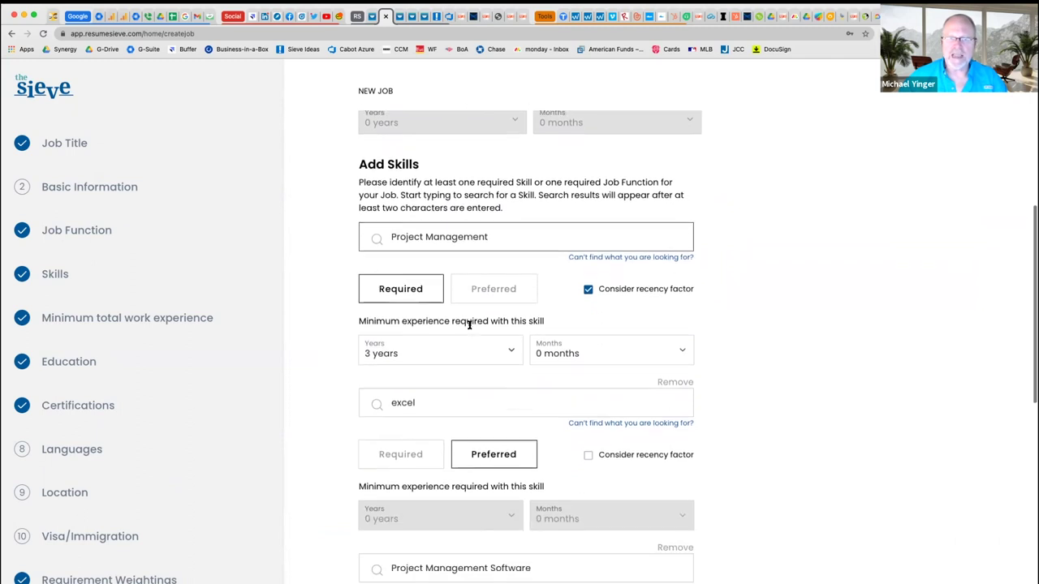
scroll(469, 327, down, 3)
scroll(469, 328, down, 2)
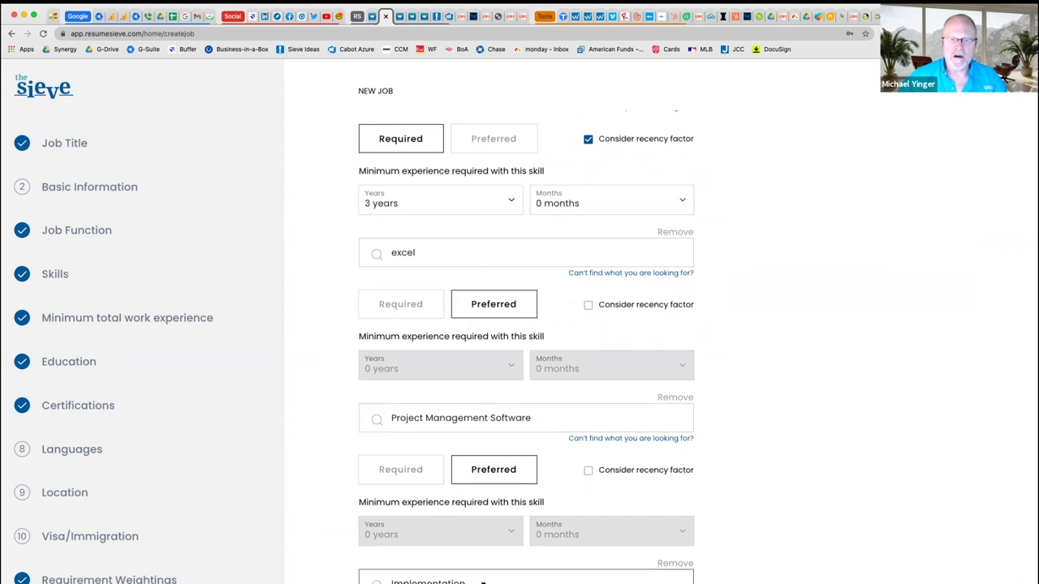
scroll(483, 569, down, 5)
scroll(483, 568, down, 3)
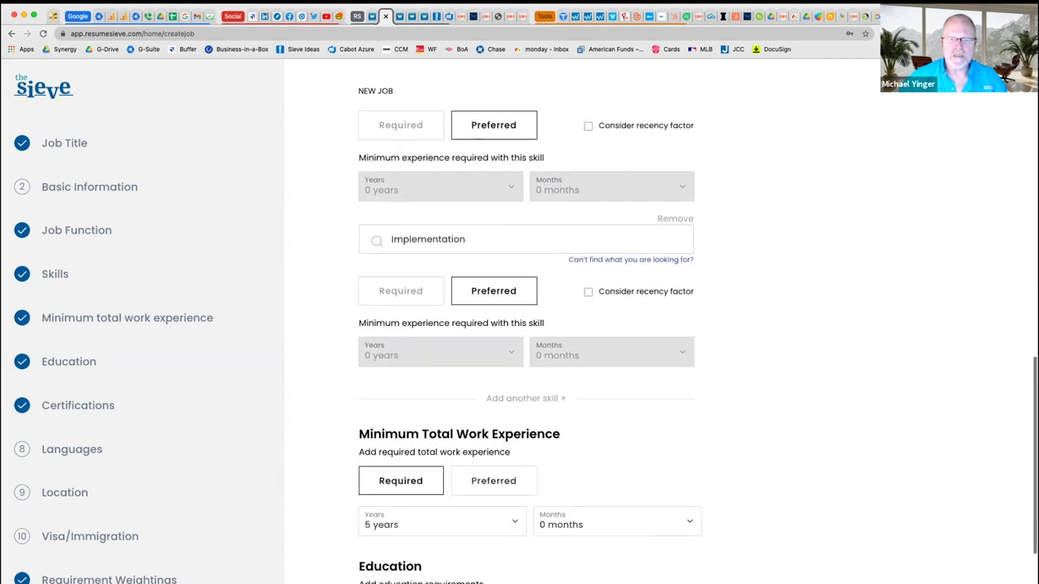
scroll(397, 473, down, 1)
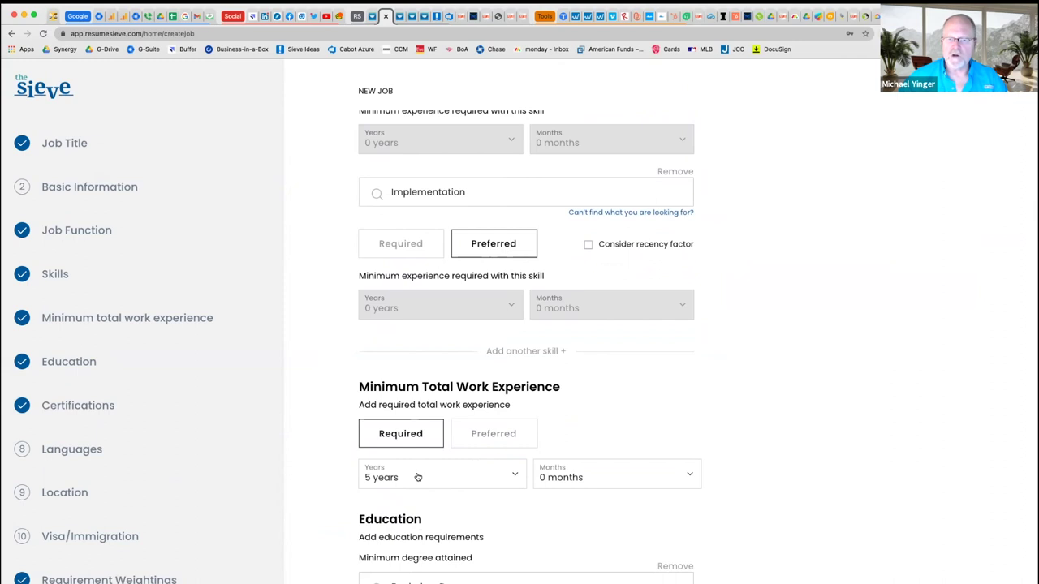
scroll(417, 477, down, 1)
scroll(417, 477, down, 2)
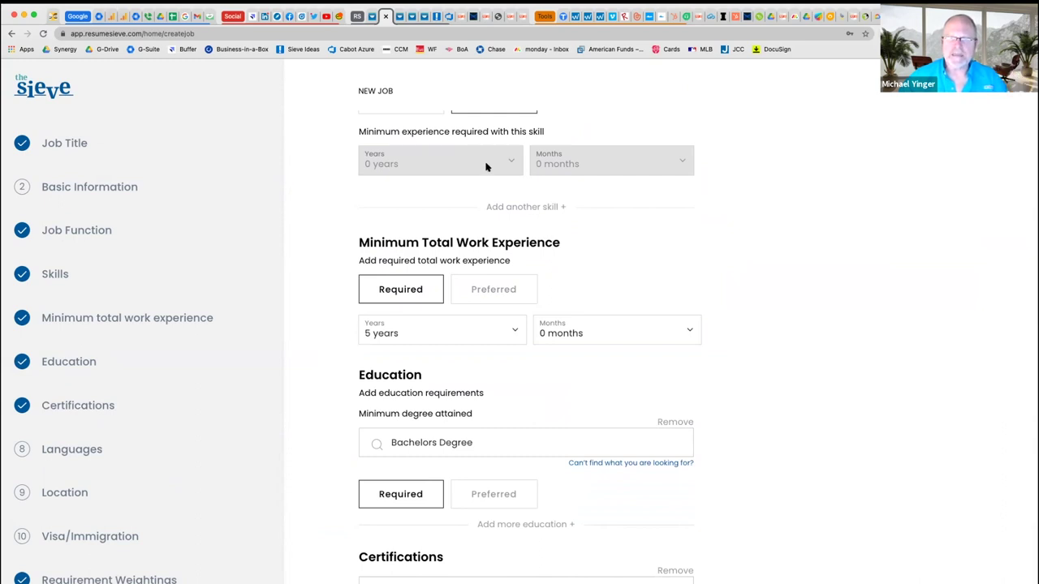
- Return to the preferred skills and add an empty skill entry after Implementation
scroll(486, 167, up, 2)
scroll(486, 166, up, 1)
scroll(486, 166, up, 1)
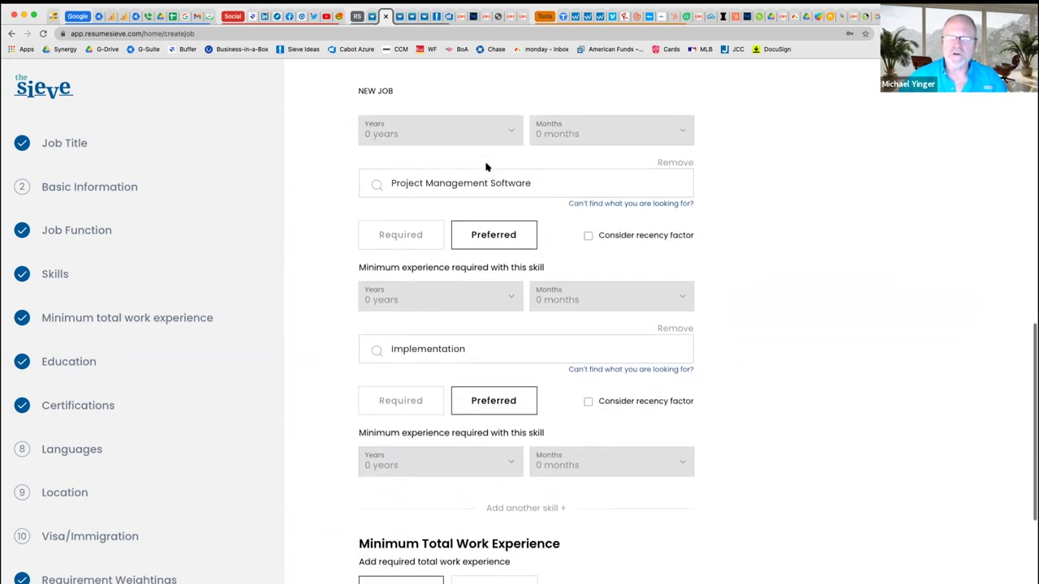
scroll(487, 167, up, 5)
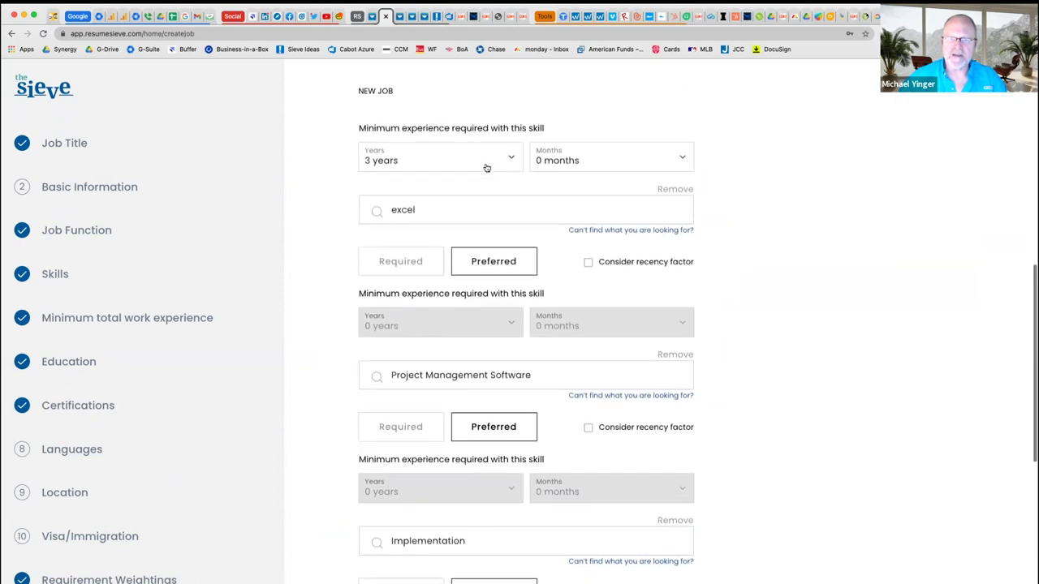
scroll(487, 168, up, 2)
scroll(498, 233, down, 5)
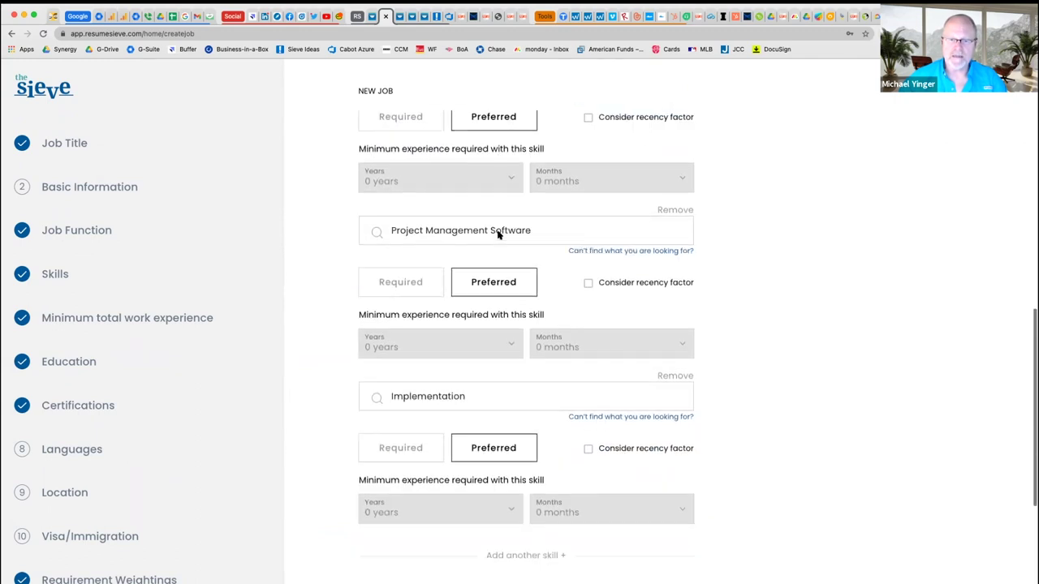
scroll(500, 284, down, 1)
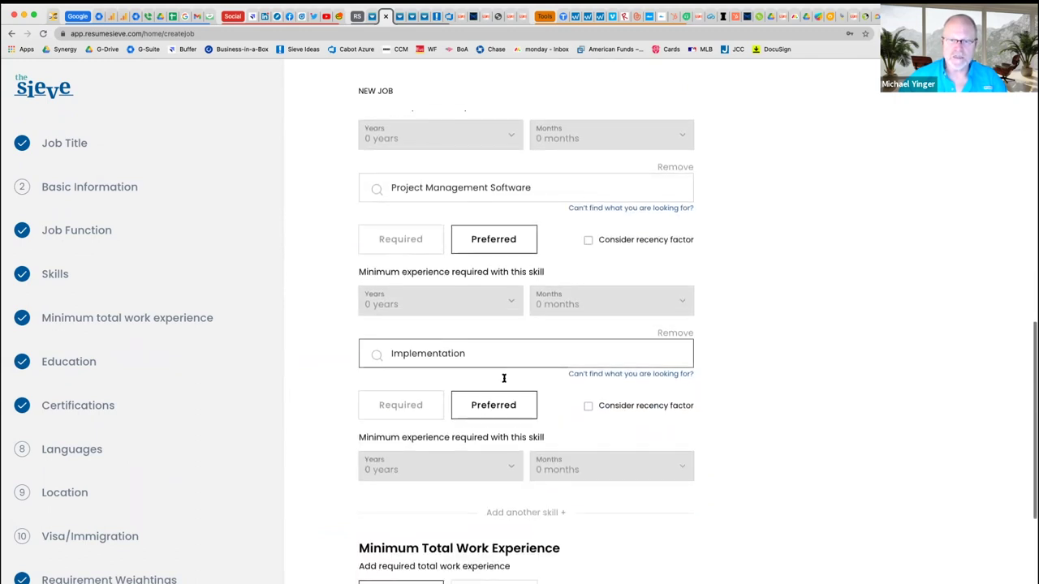
click(522, 514)
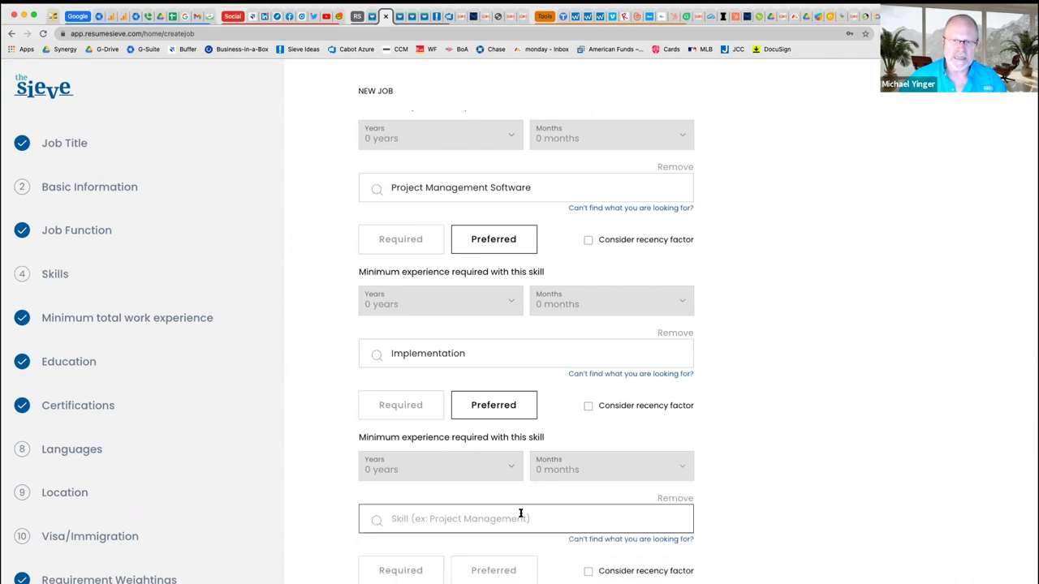
click(592, 518)
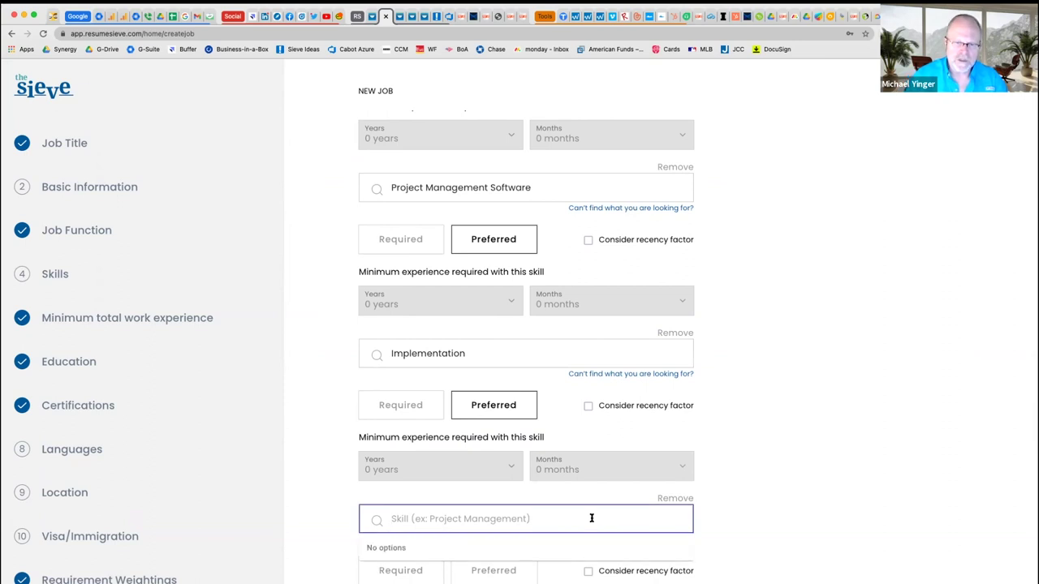
text(an)
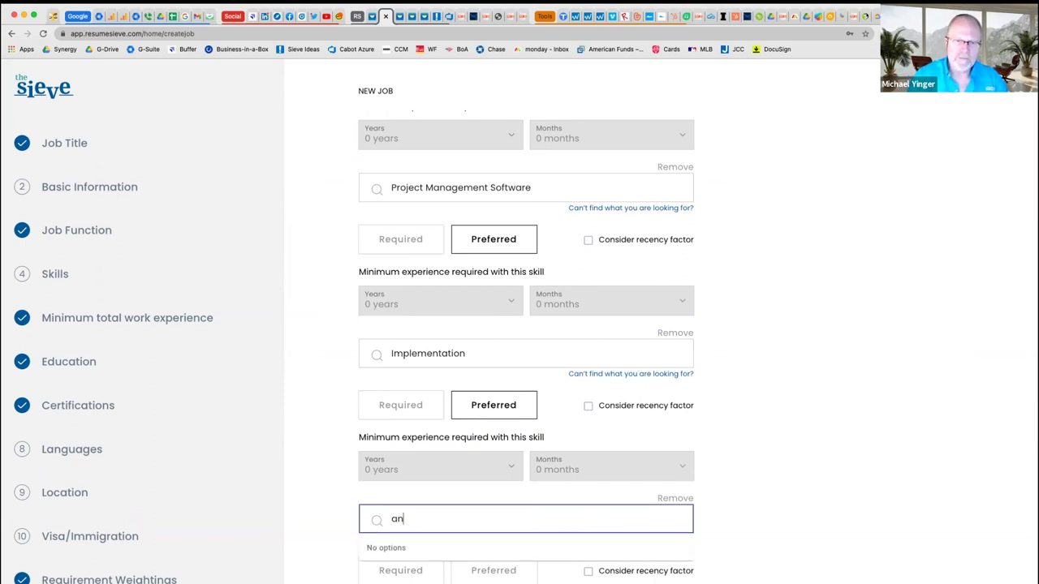
text(im)
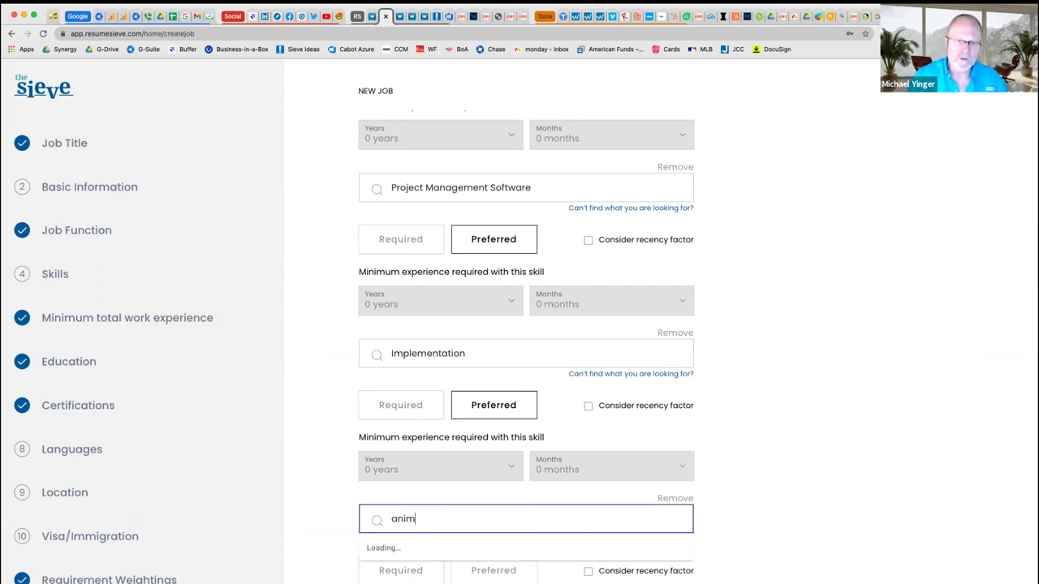
text(al fes)
text(dad)
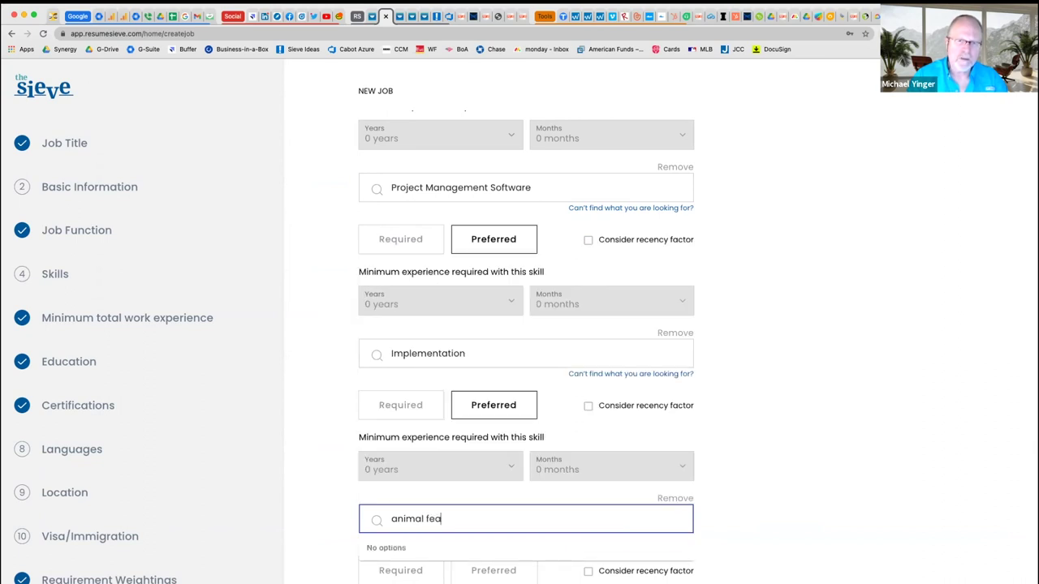
text(er)
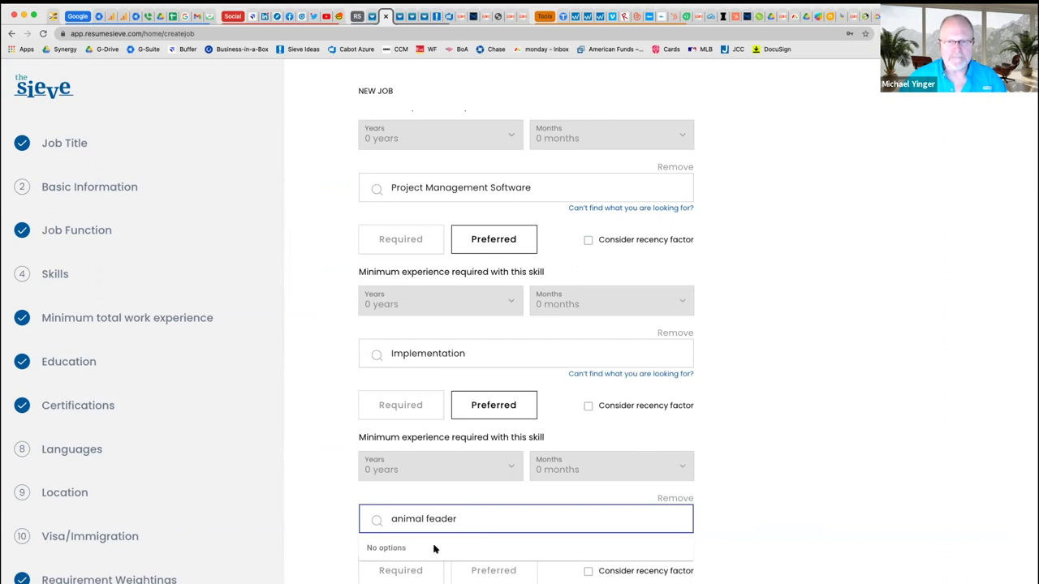
click(393, 548)
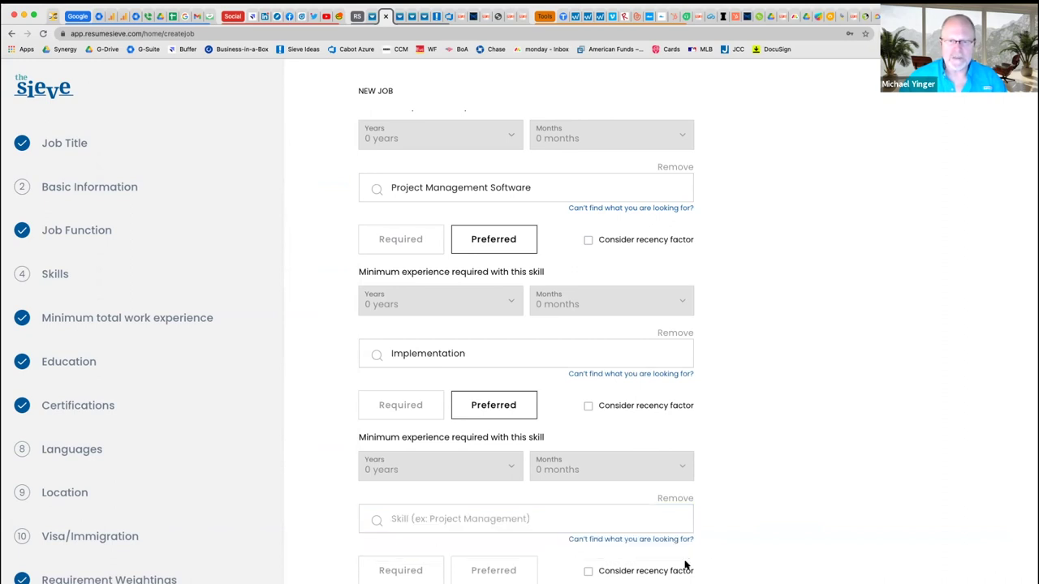
click(637, 540)
text(animal feader)
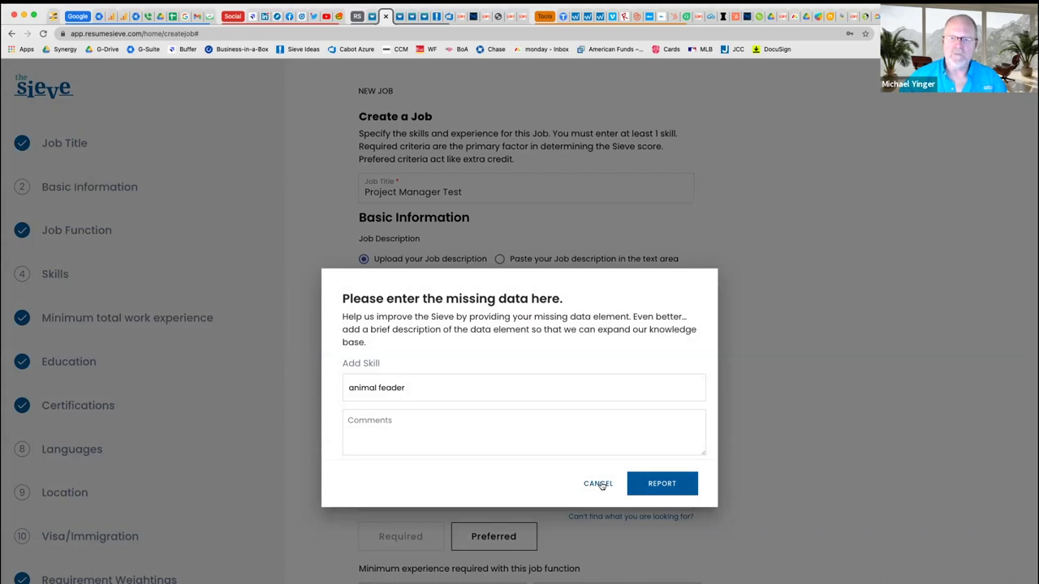
click(602, 485)
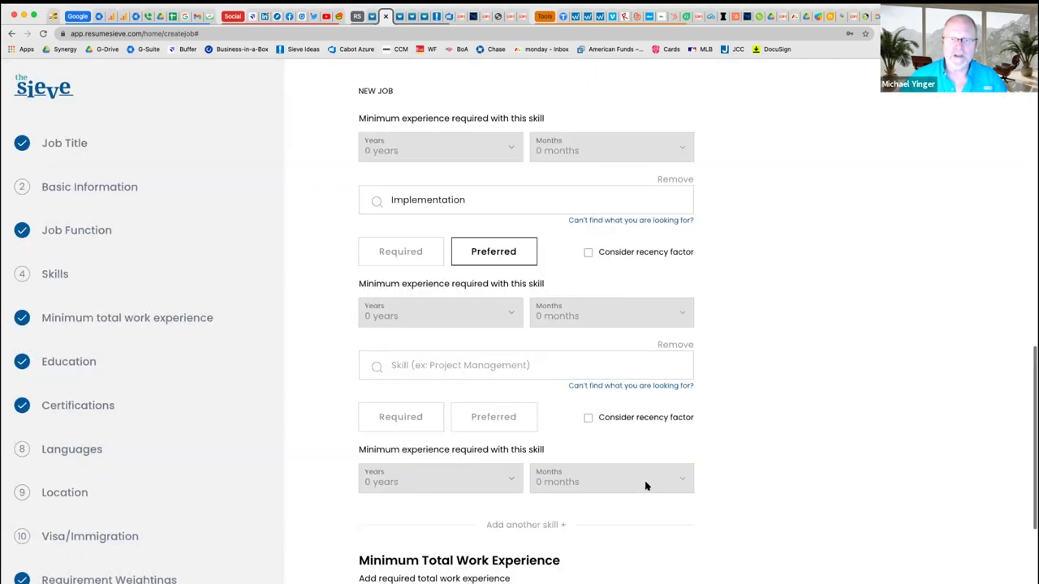
scroll(526, 348, up, 1)
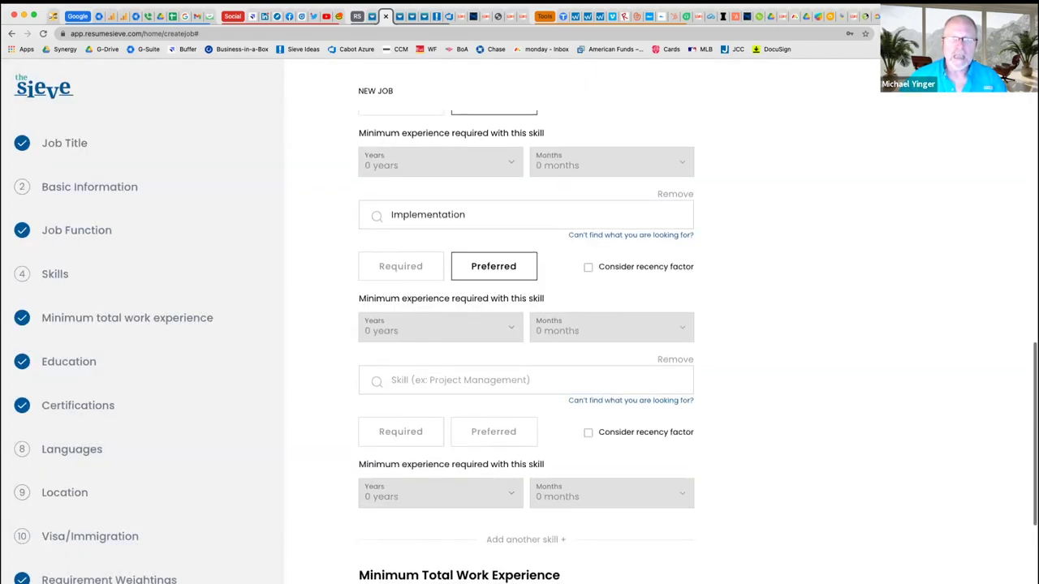
scroll(526, 348, up, 1)
scroll(526, 347, down, 3)
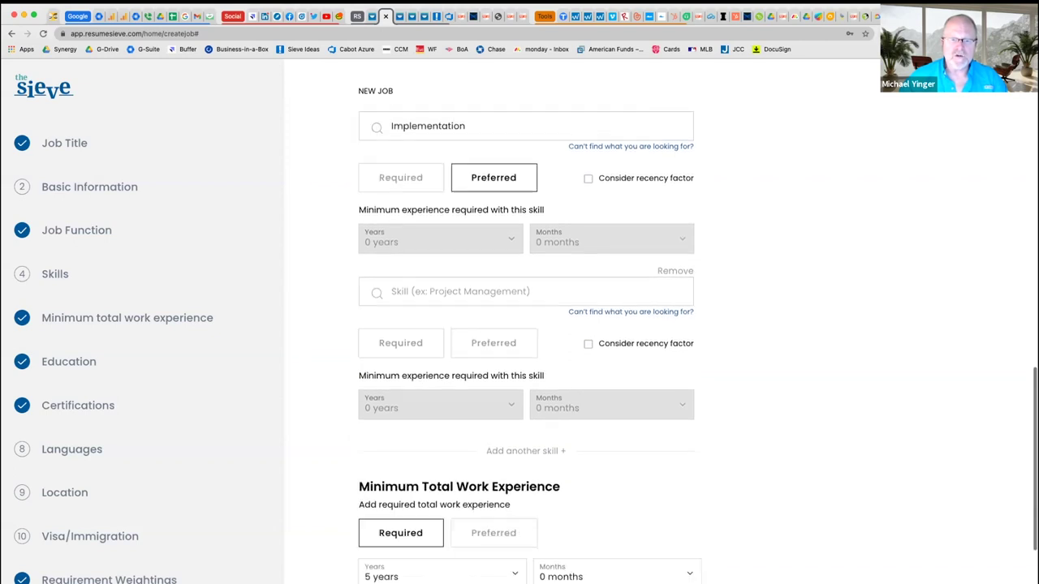
scroll(526, 347, down, 5)
scroll(526, 348, down, 3)
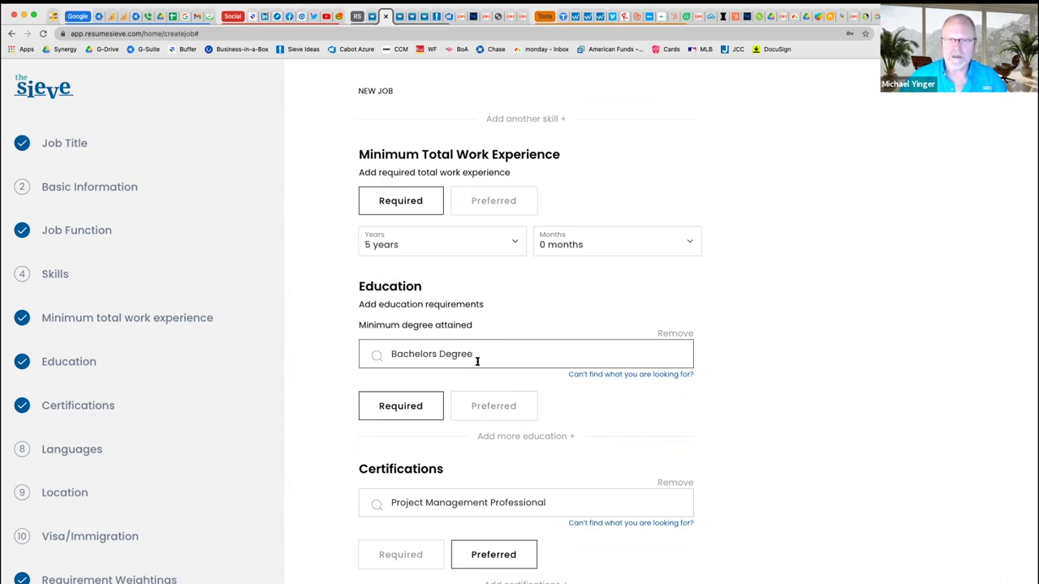
scroll(485, 487, down, 1)
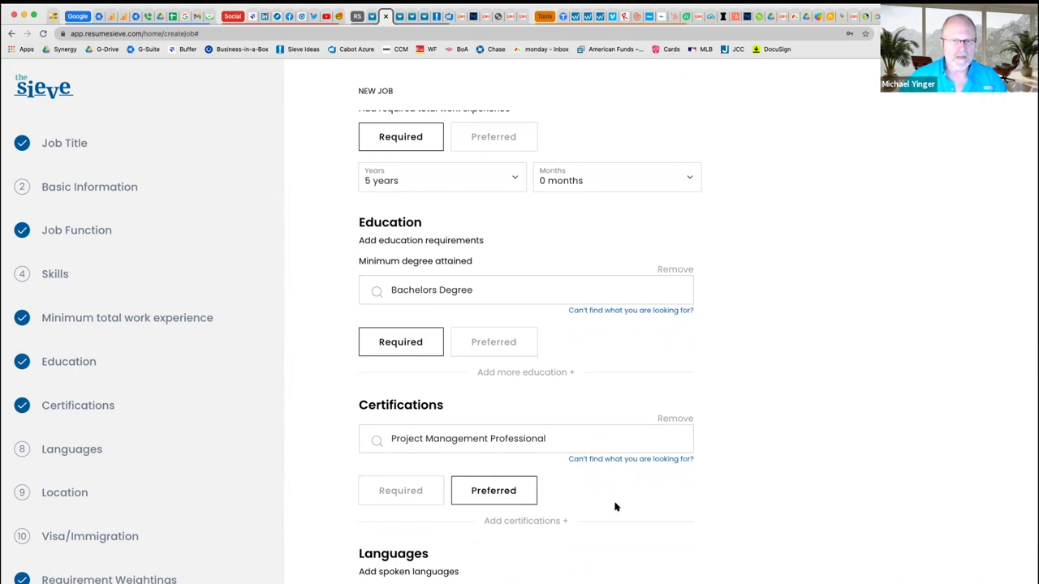
scroll(606, 520, down, 3)
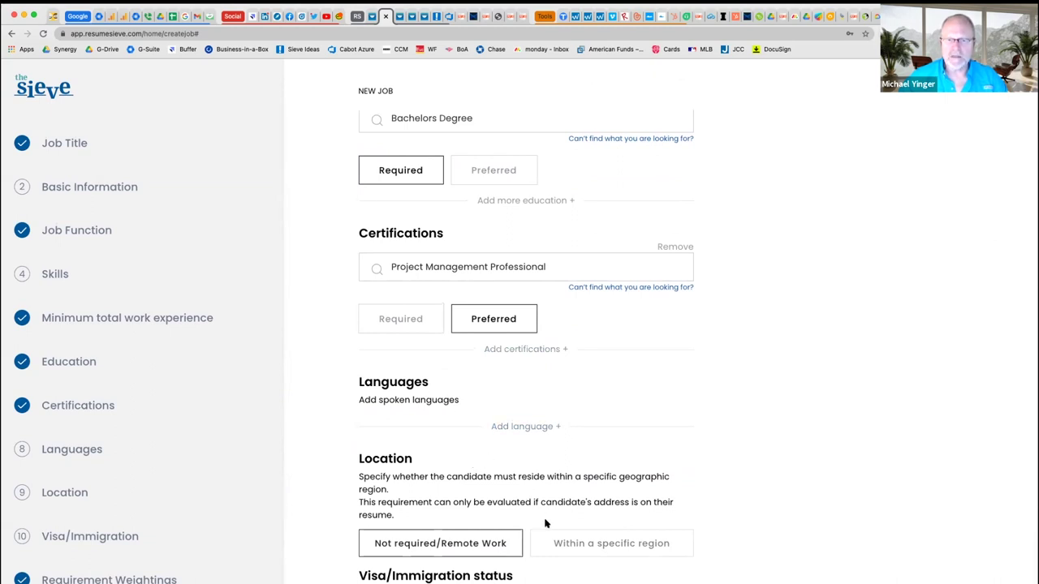
- Restrict candidate location to within 50 miles of New York, NY, USA, then attempt submitting
click(614, 549)
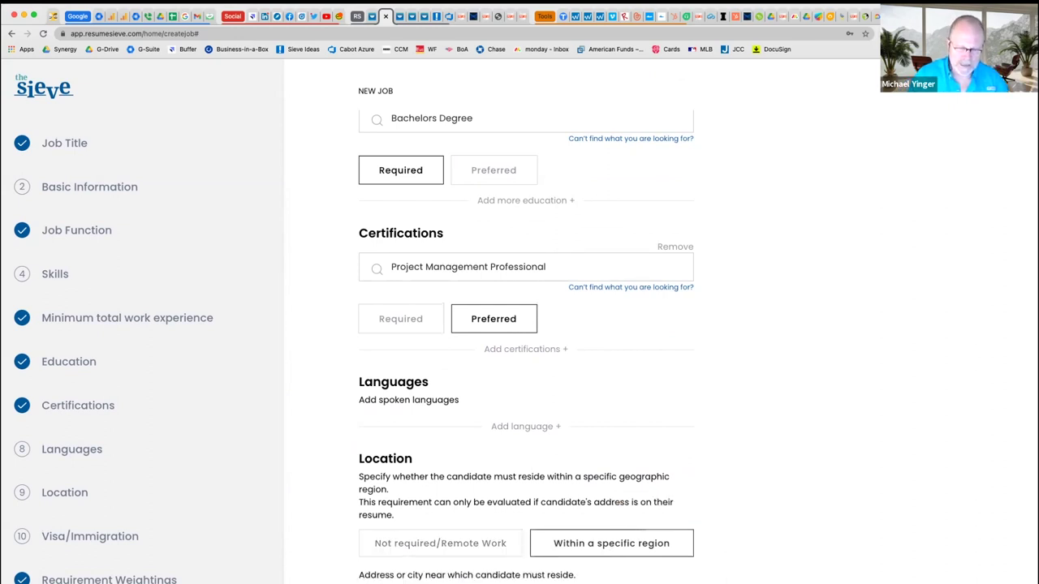
text(Ne)
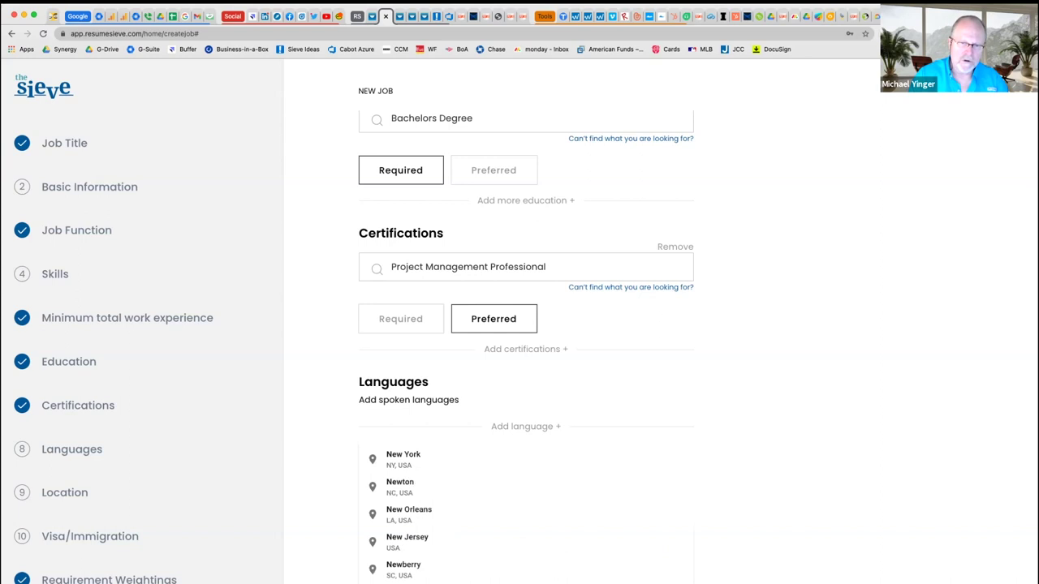
text(w Y)
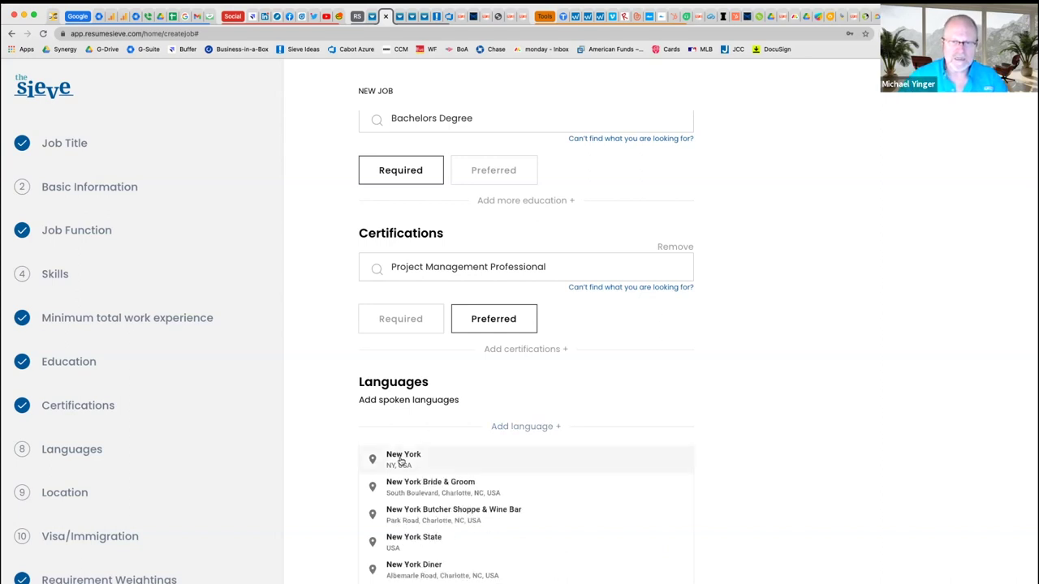
click(399, 459)
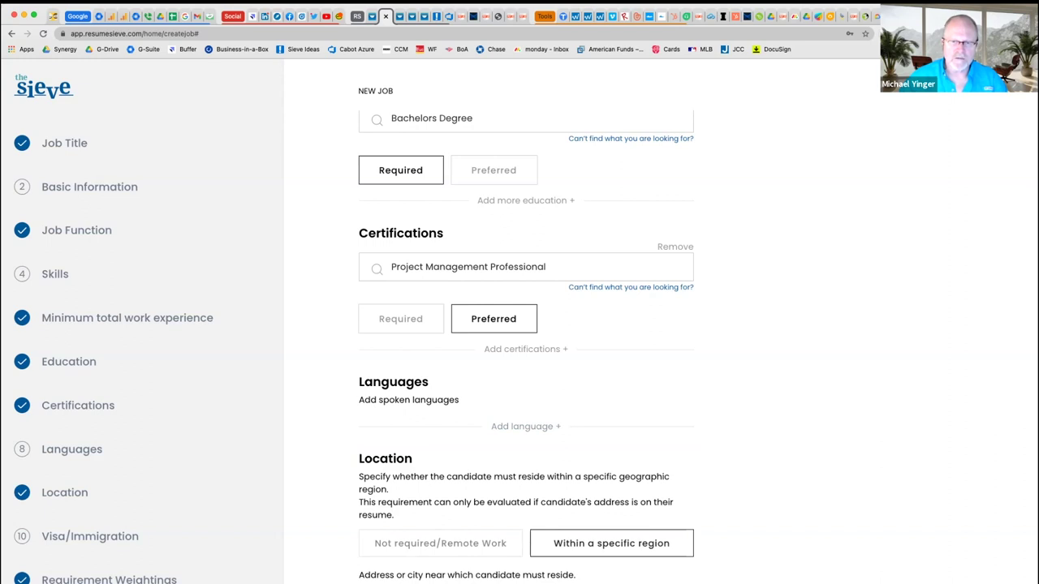
scroll(526, 348, down, 3)
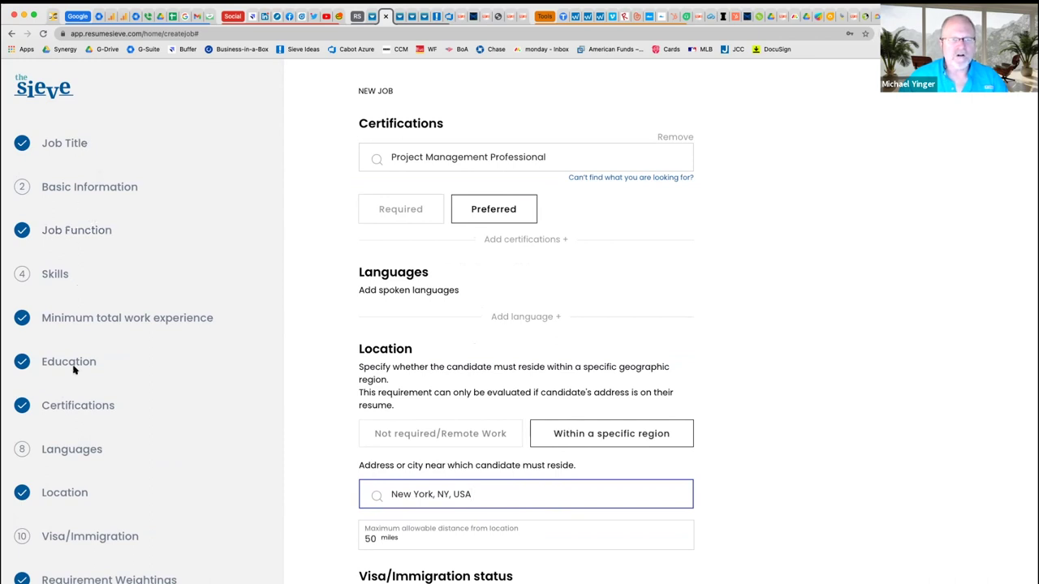
click(69, 186)
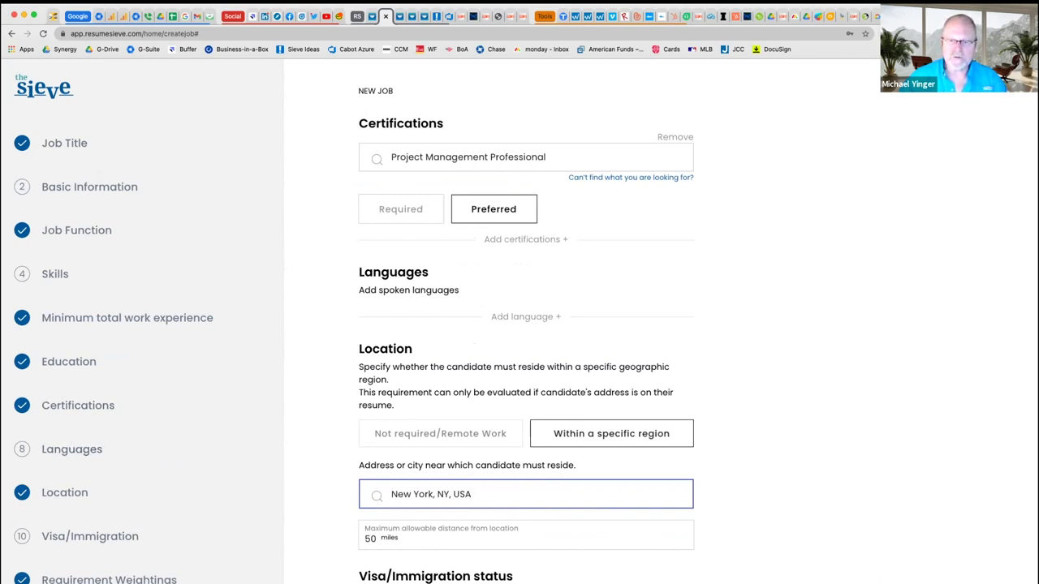
key(Return)
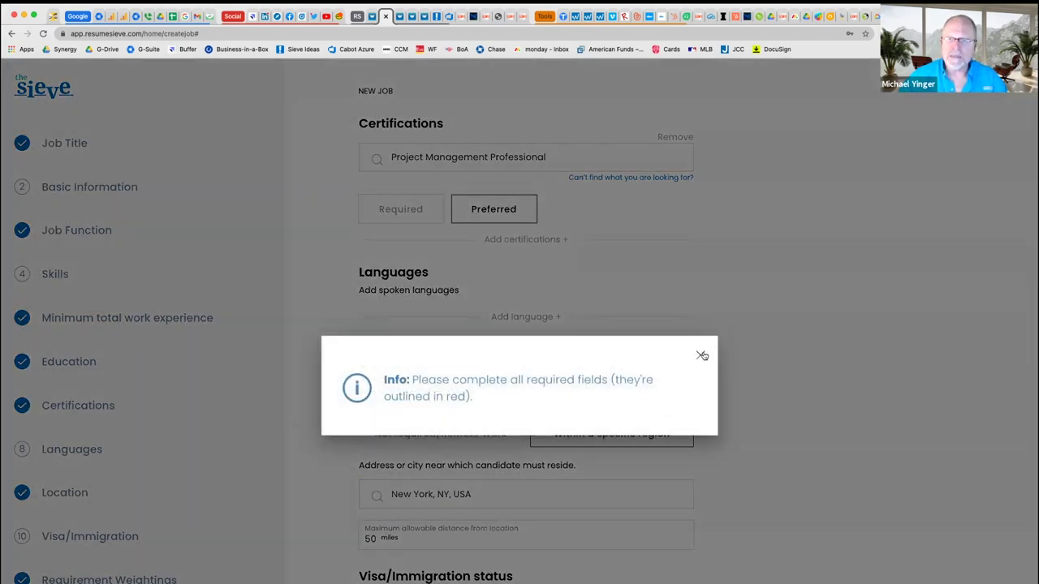
- Dismiss the required-fields warning and remove the empty skill entry
click(700, 355)
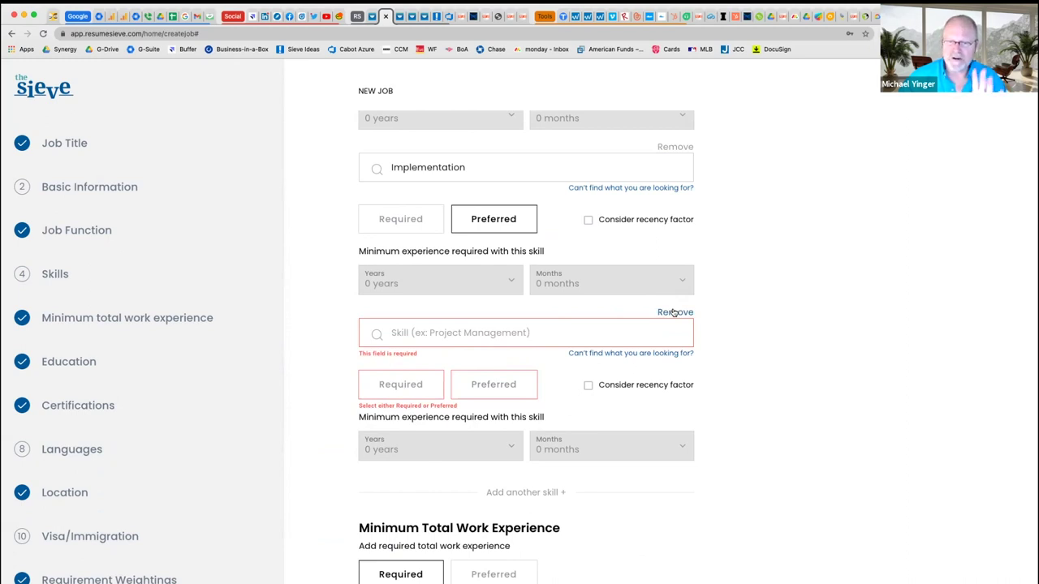
click(673, 313)
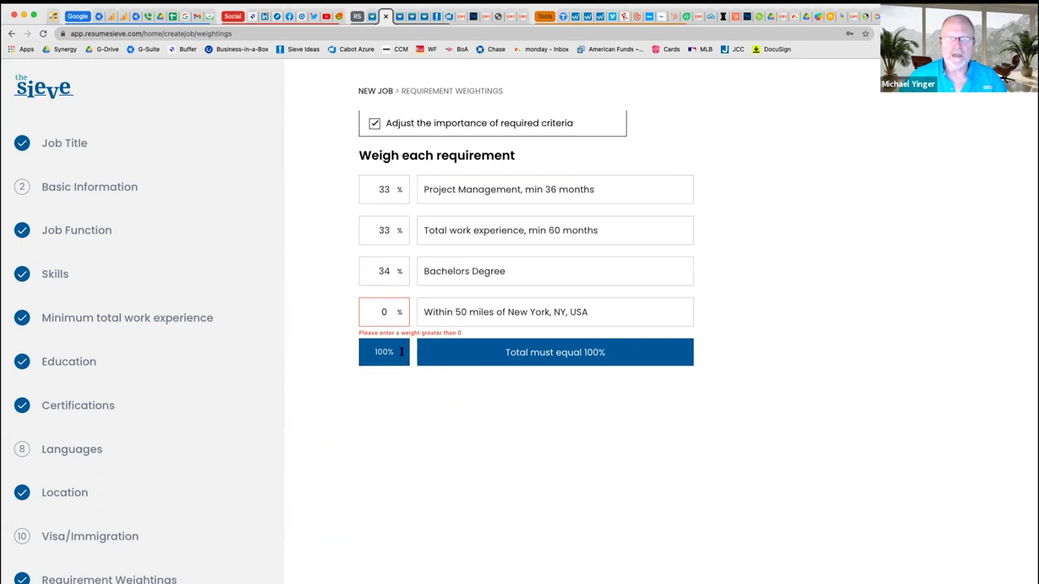
- Weight project management 45%, experience 25%, Bachelors degree 5%, New York 25%, then continue
click(375, 123)
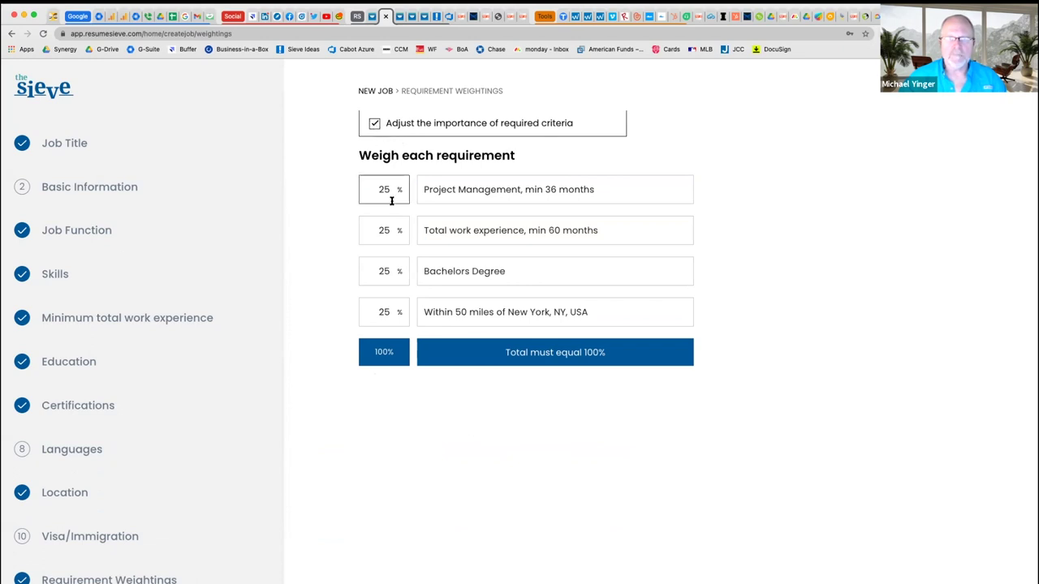
click(381, 271)
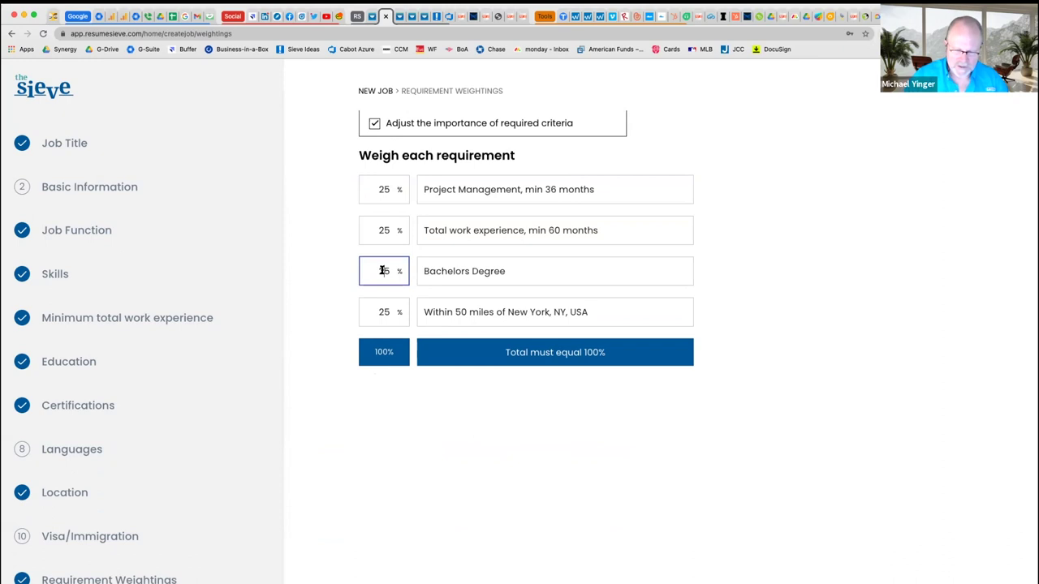
key(BackSpace)
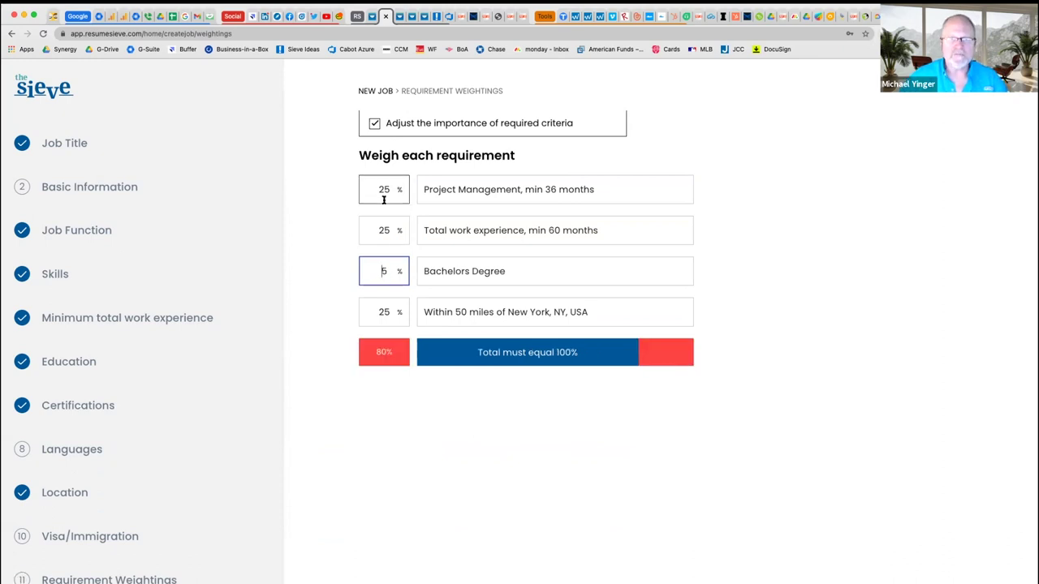
click(384, 192)
key(BackSpace)
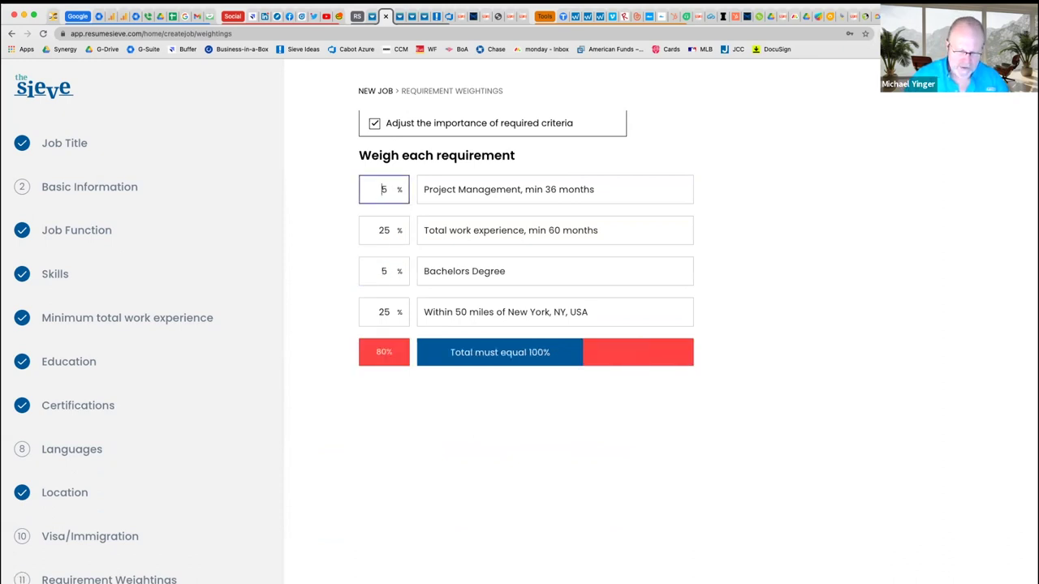
text(4)
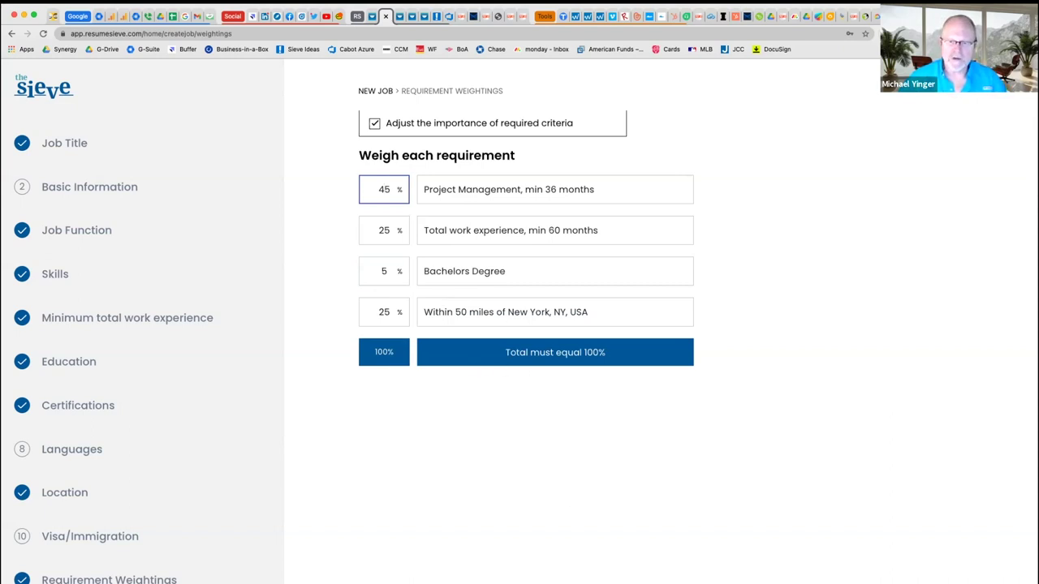
key(Return)
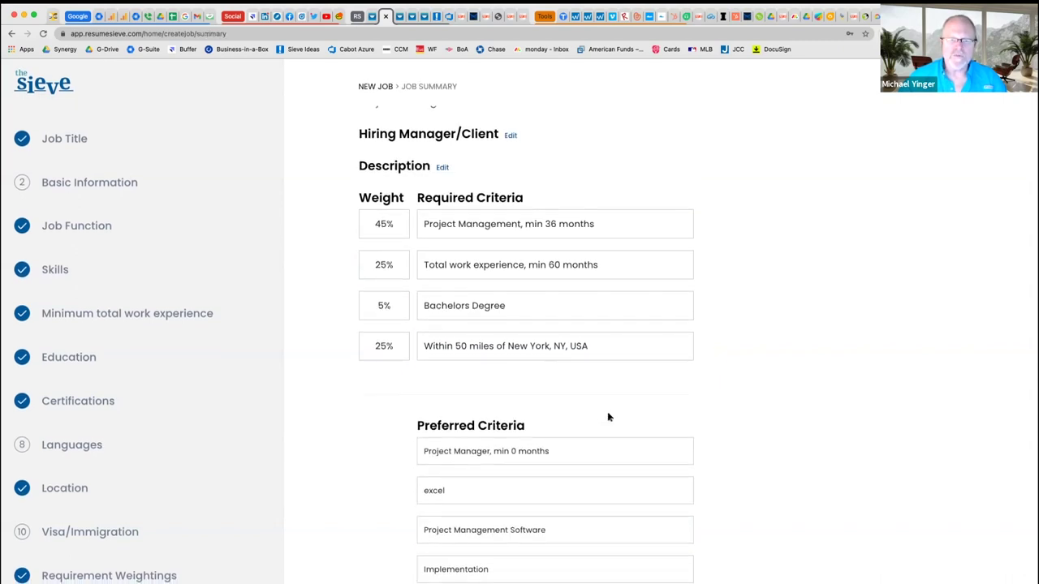
- Save the Project Manager Test job as Active and go to the Resumes library
key(Return)
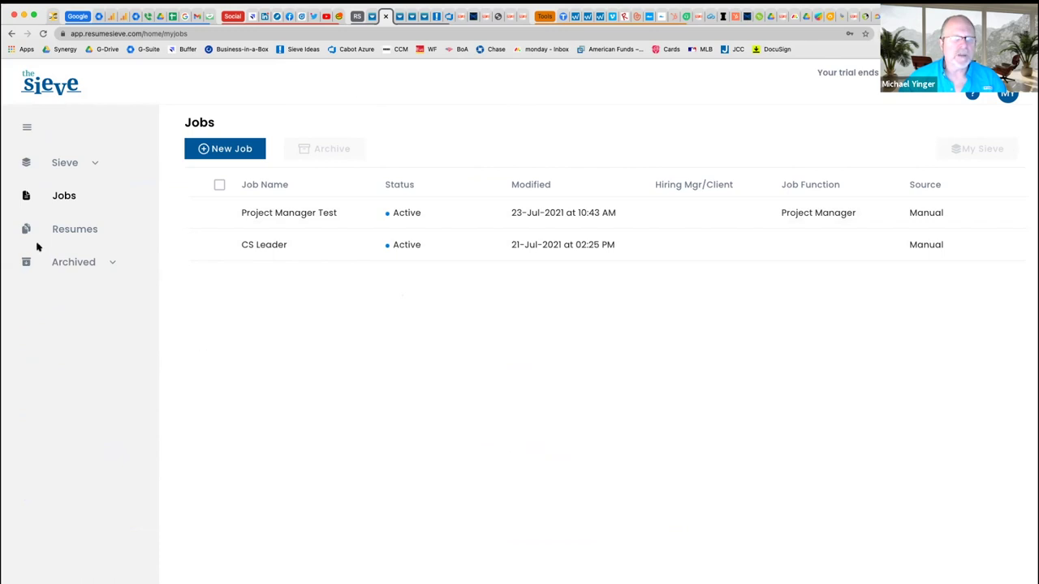
click(72, 231)
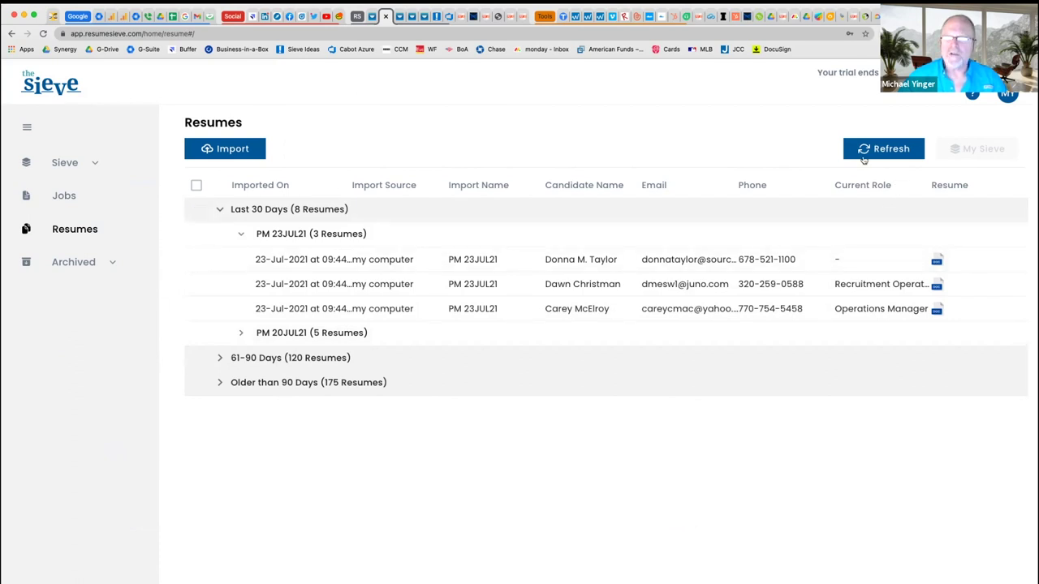
- Create a resume import named 23JUL21 and drop the nine resume files into it
click(220, 148)
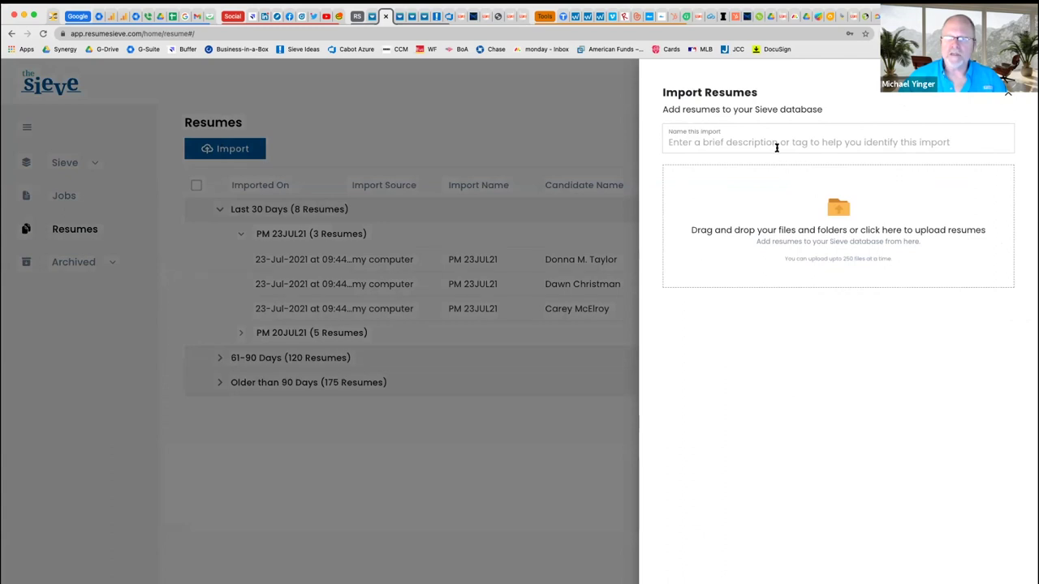
click(774, 138)
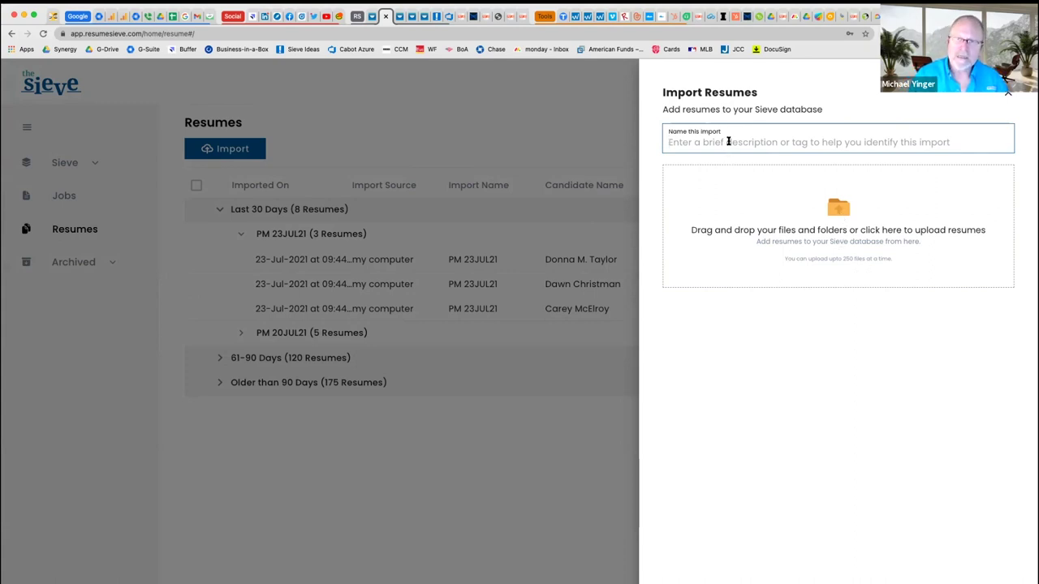
text(R)
key(BackSpace)
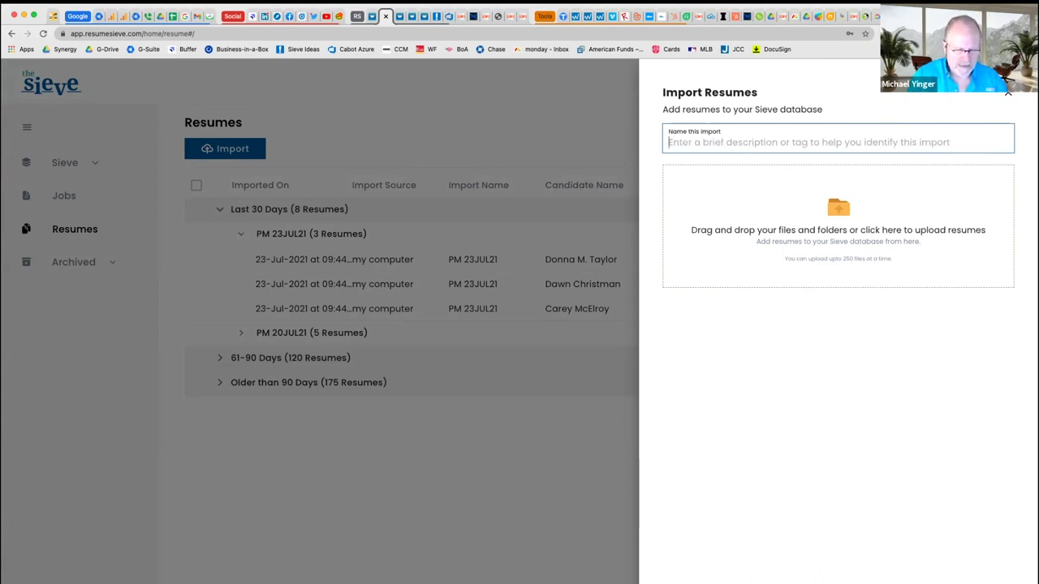
text(23JU)
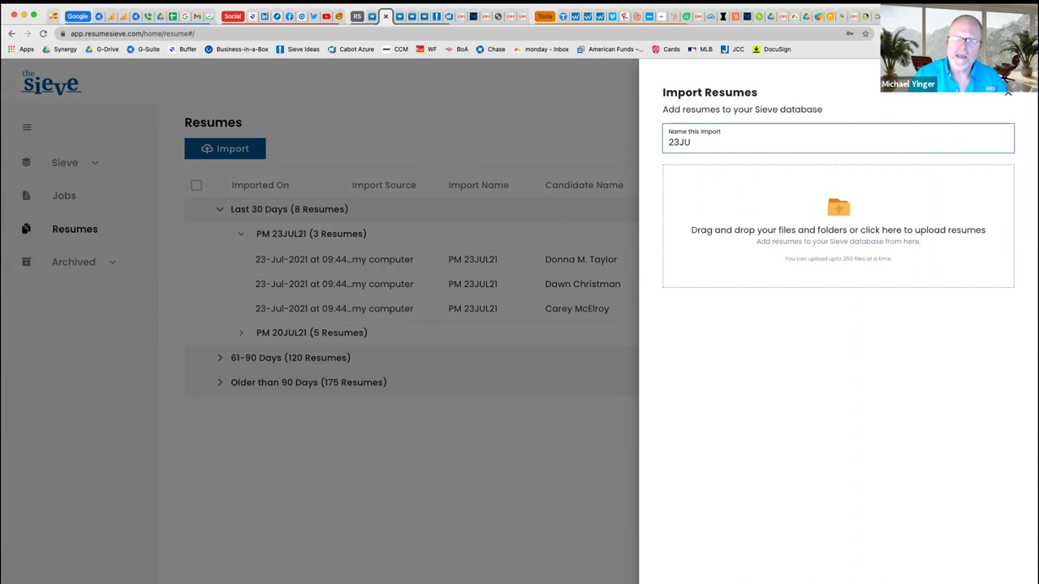
text(L21)
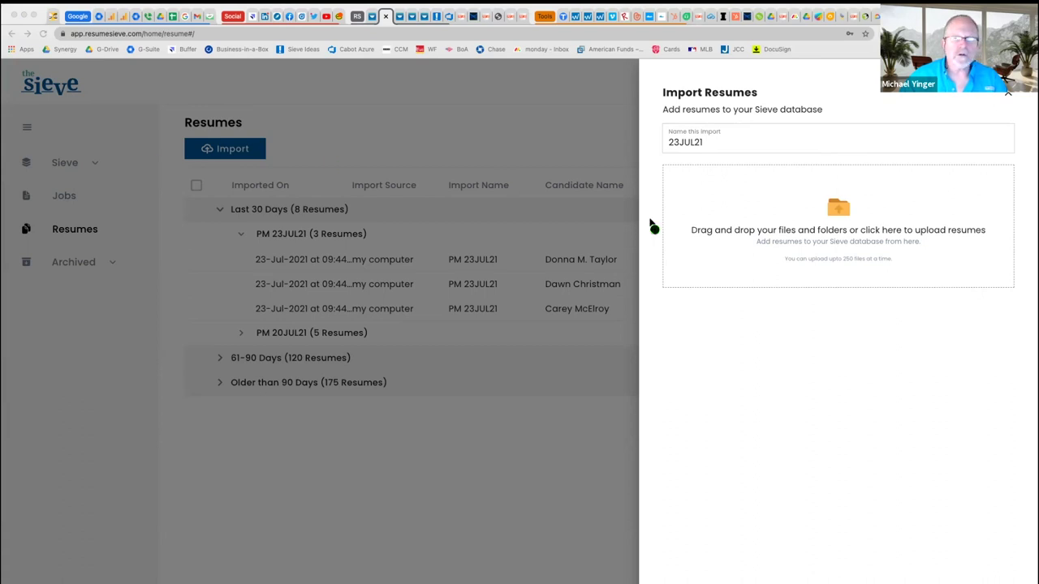
drag(508, 185, 759, 224)
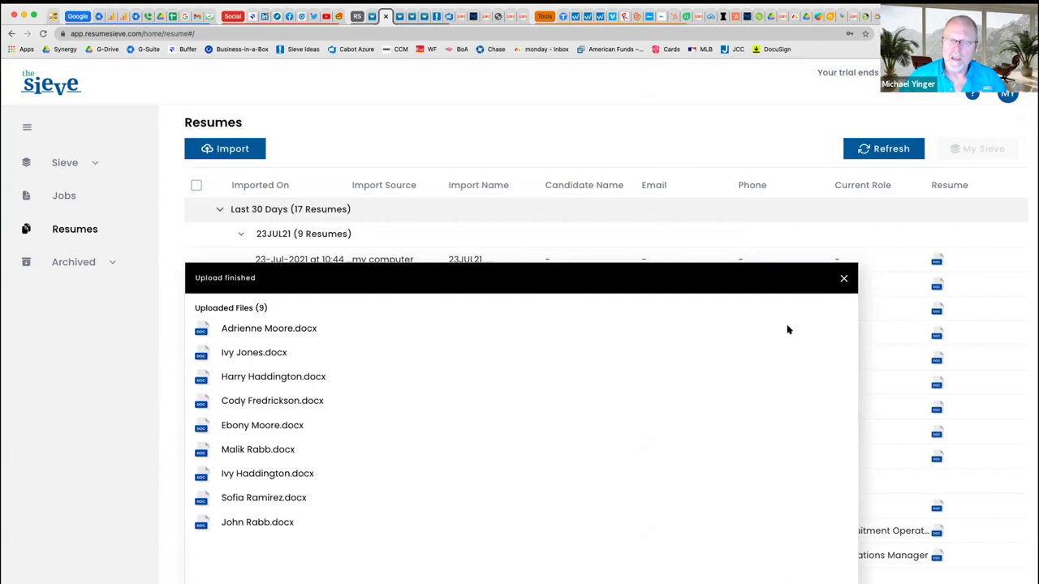
- Close the upload summary, refresh the list, and select all nine 23JUL21 resumes
click(844, 278)
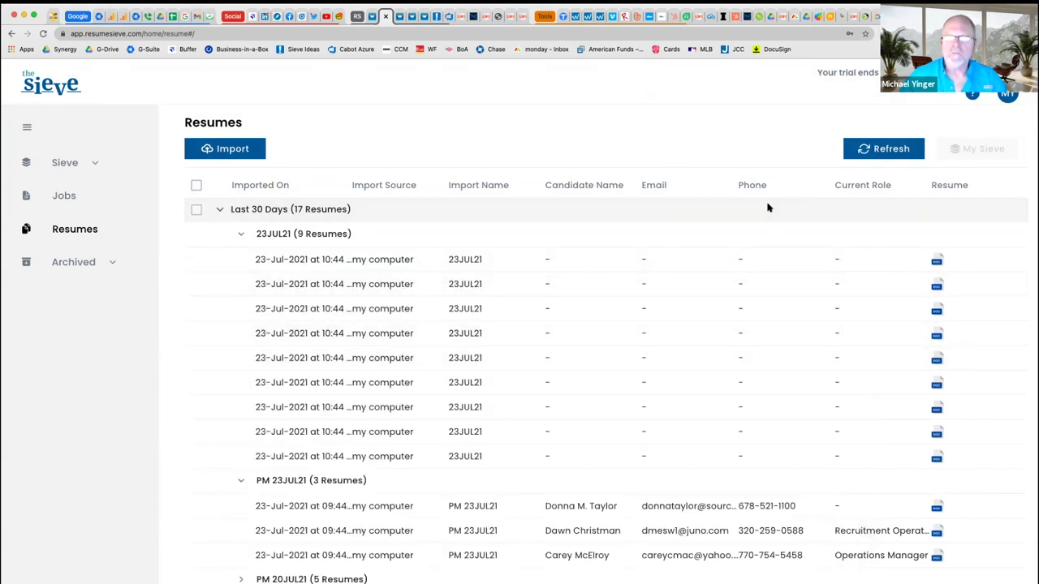
click(889, 151)
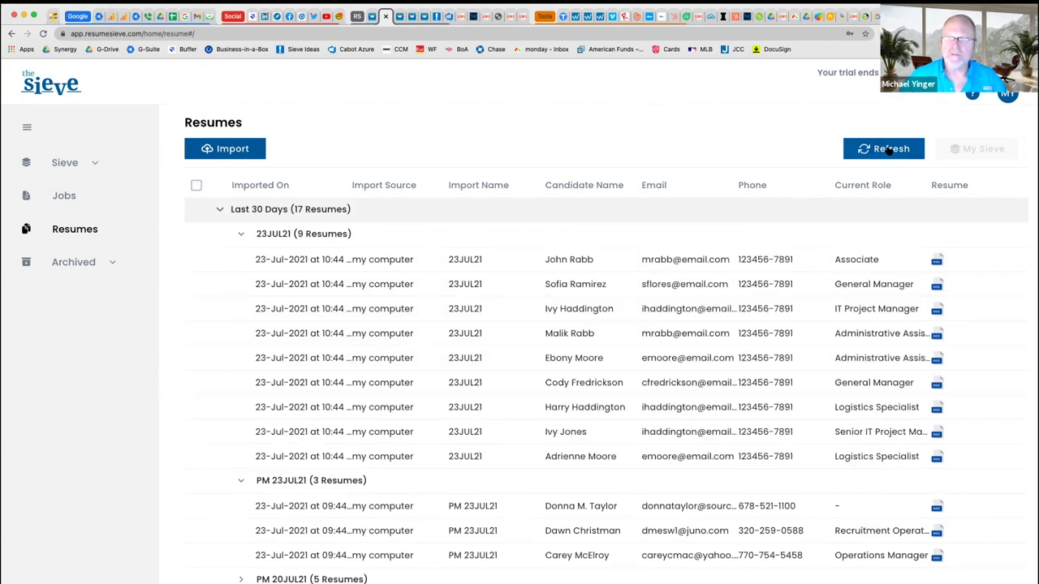
mouse_move(220, 233)
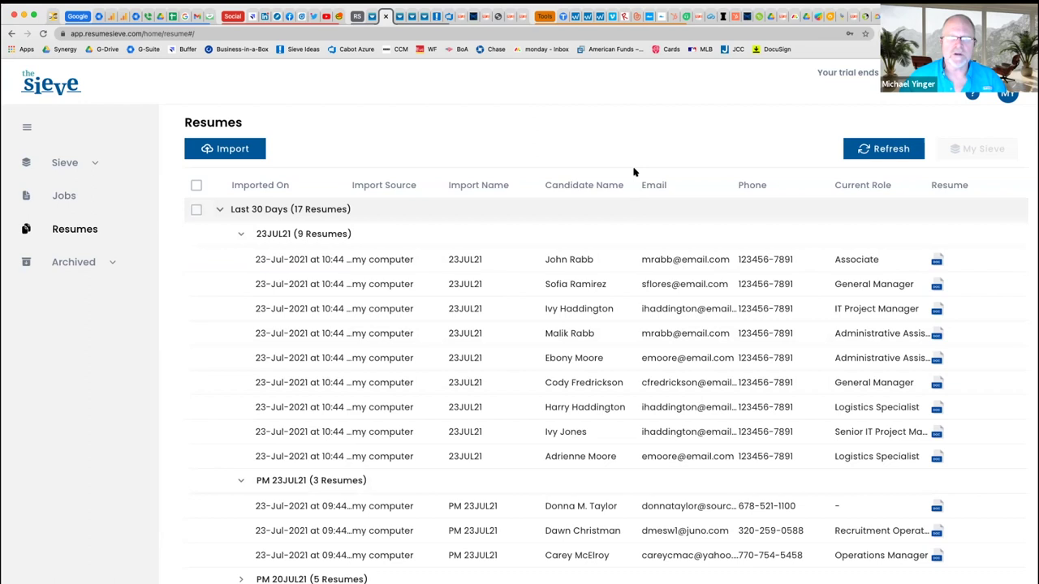
click(218, 235)
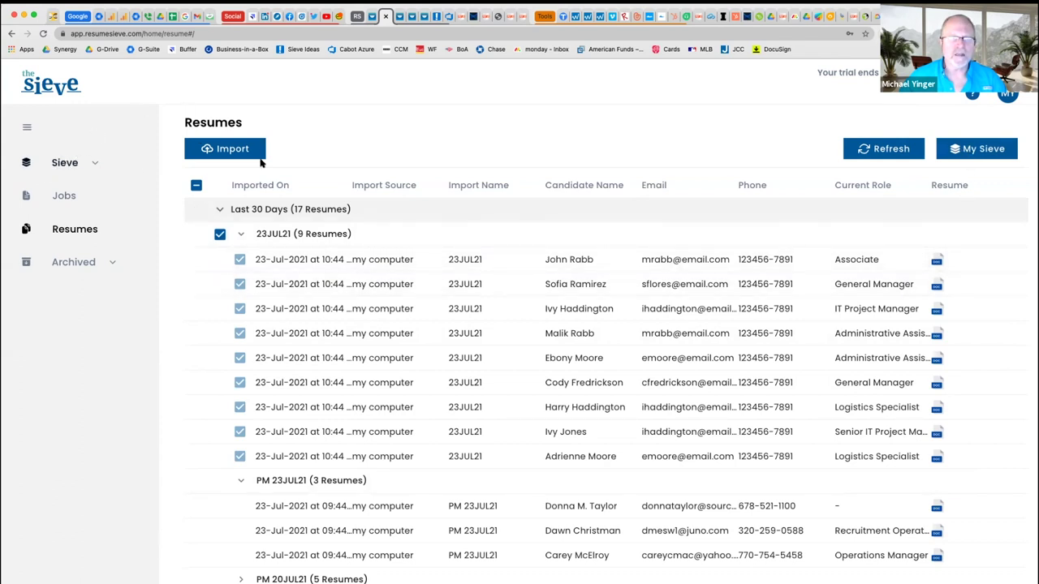
- Sieve the selected resumes against Project Manager Test and open the 652-point top candidate
click(970, 149)
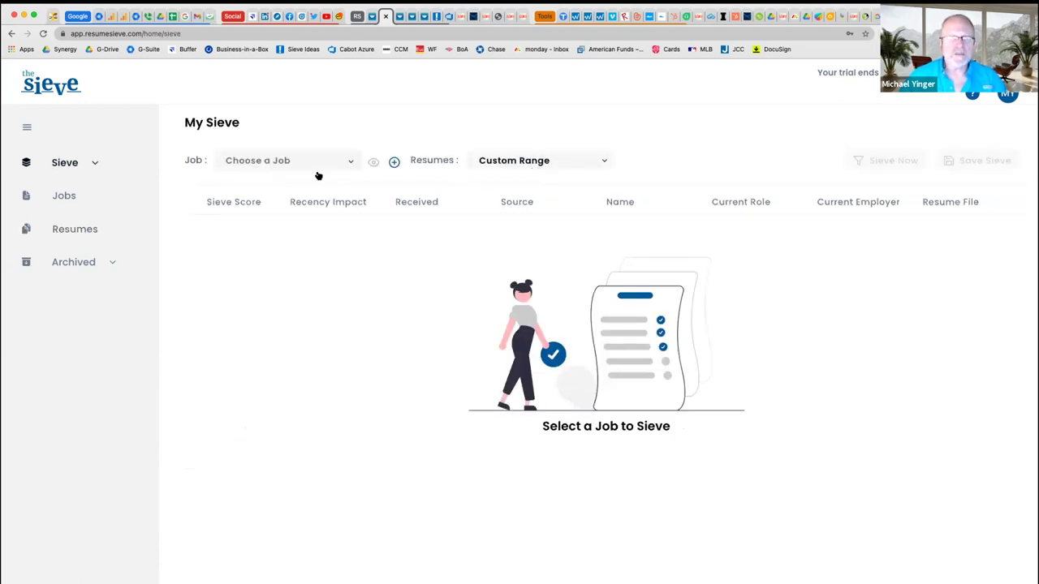
click(295, 161)
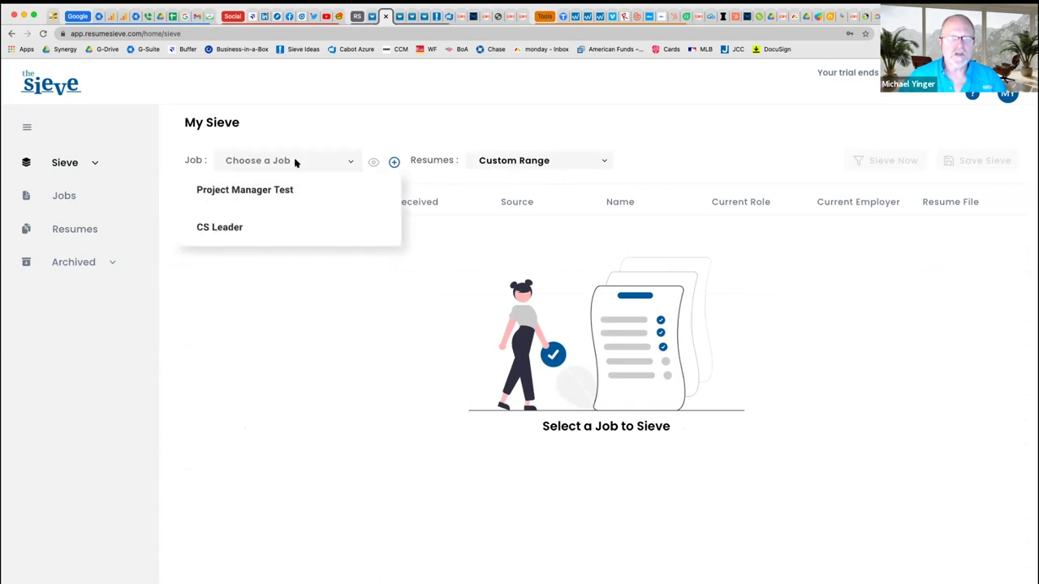
click(257, 188)
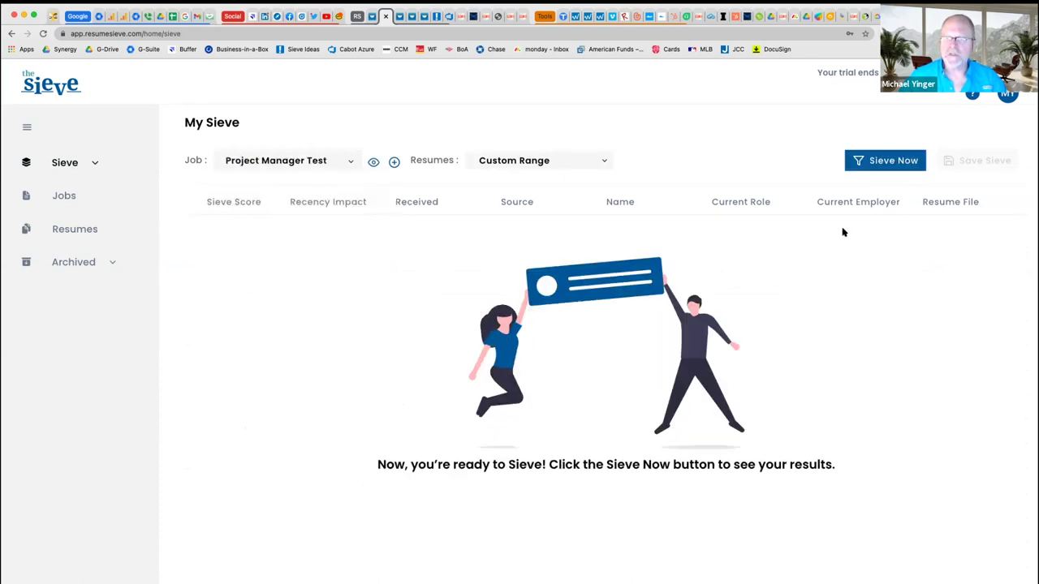
click(886, 161)
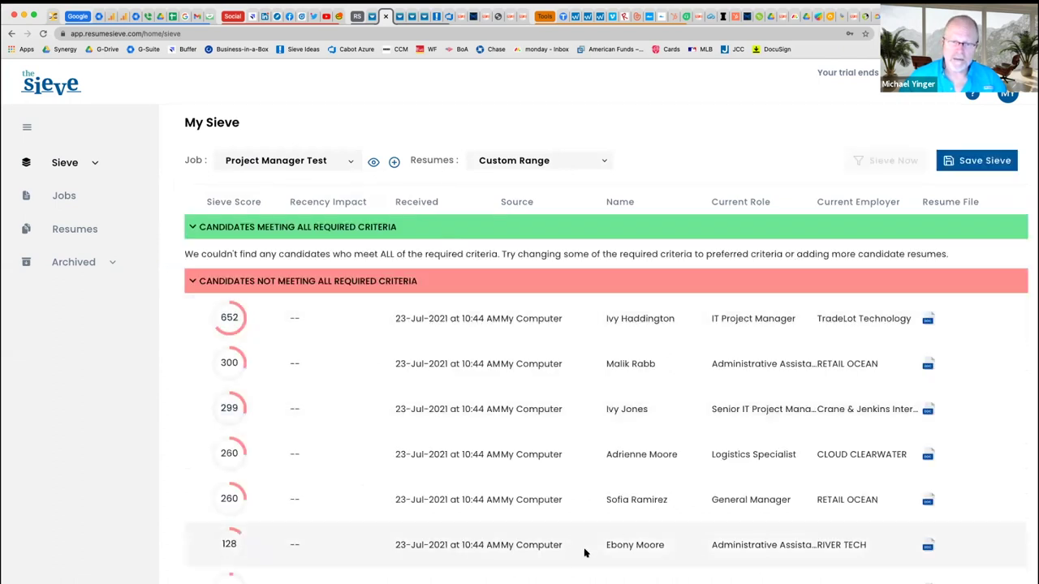
scroll(584, 555, down, 2)
scroll(583, 555, up, 1)
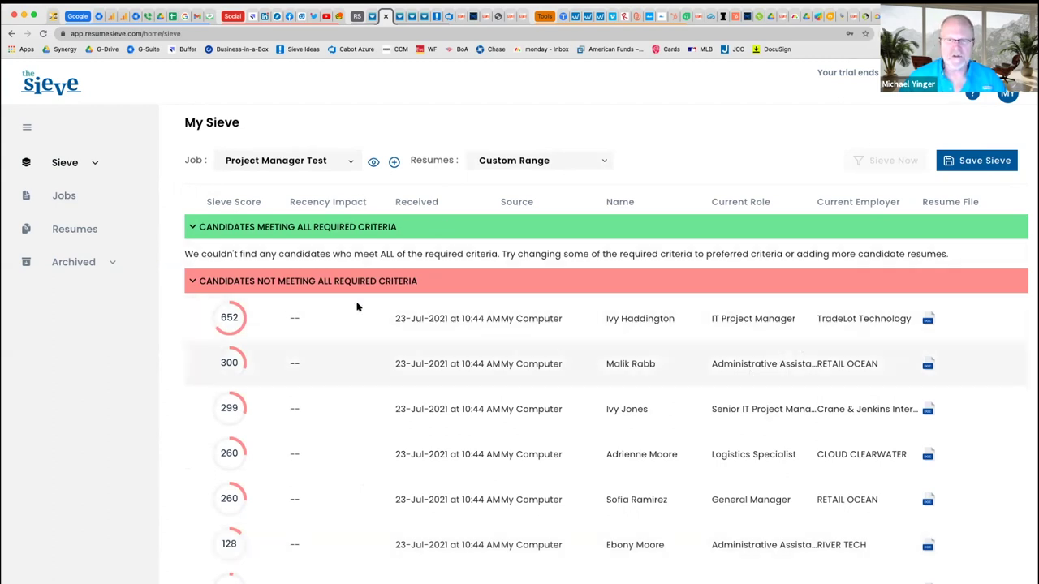
click(236, 319)
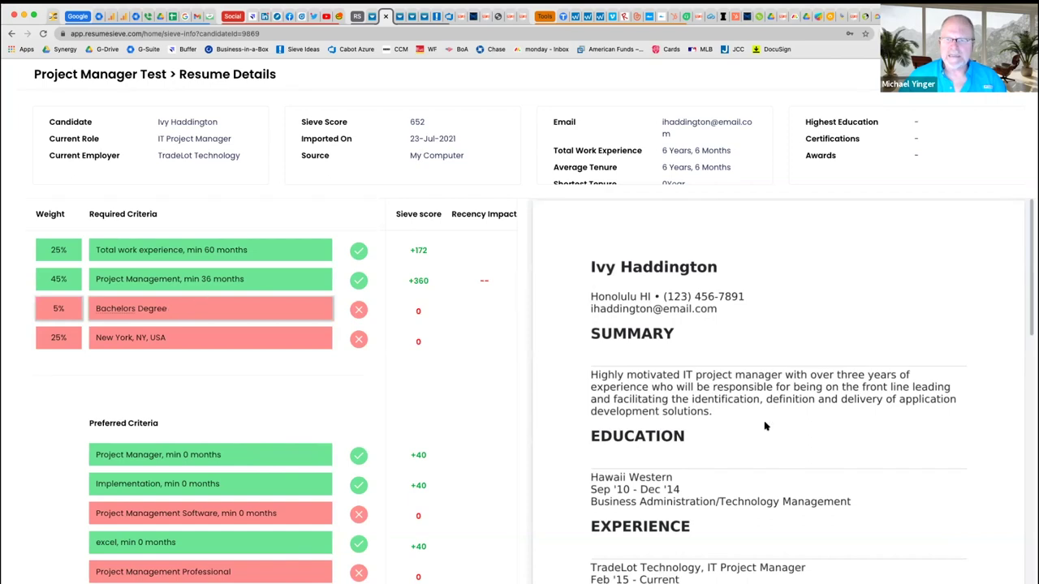
- Highlight where the candidate's resume matches the excel and Implementation criteria, then return to results
scroll(757, 490, down, 10)
scroll(757, 489, up, 8)
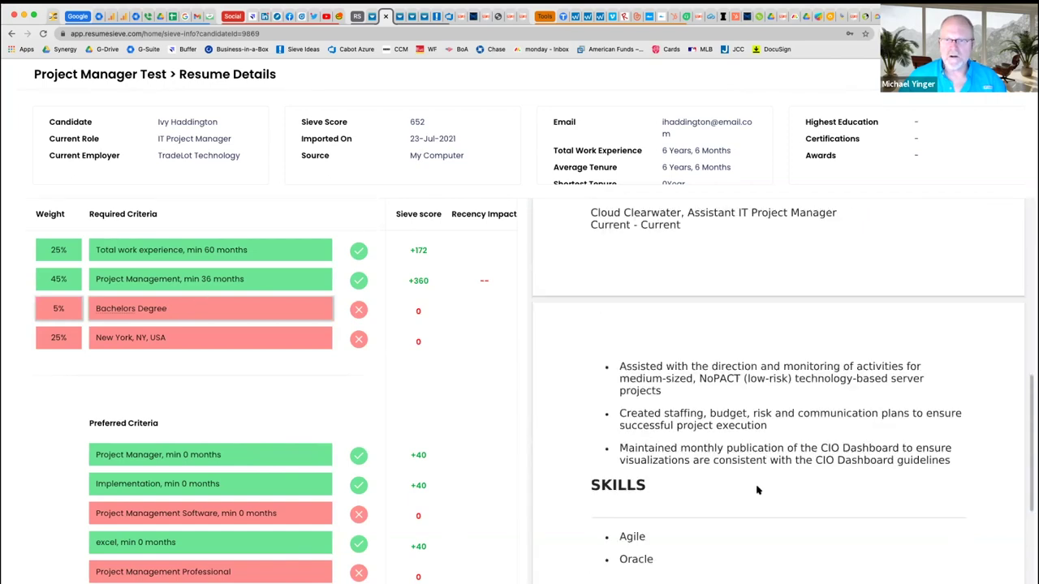
scroll(757, 490, up, 4)
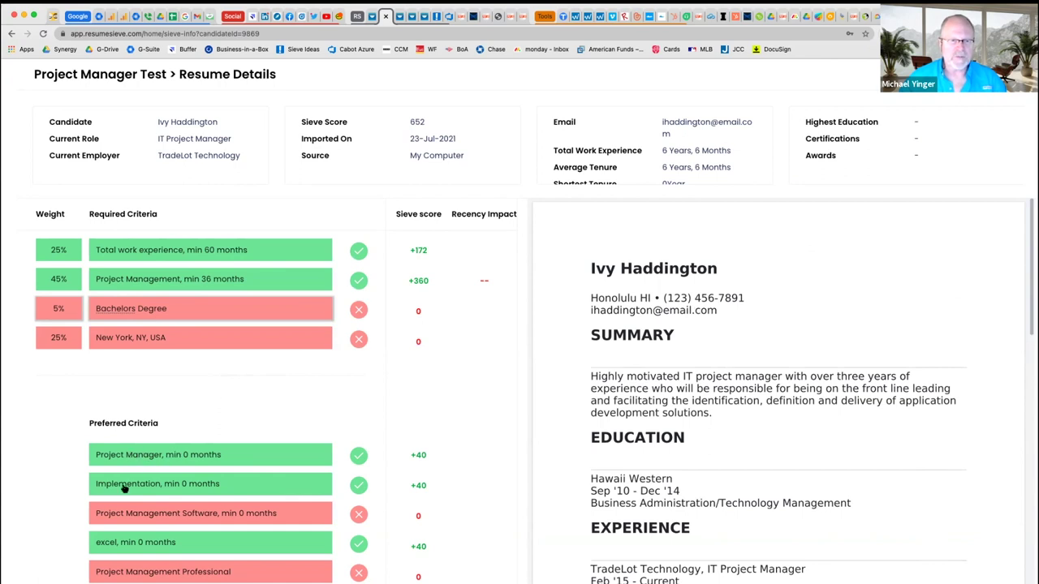
click(174, 542)
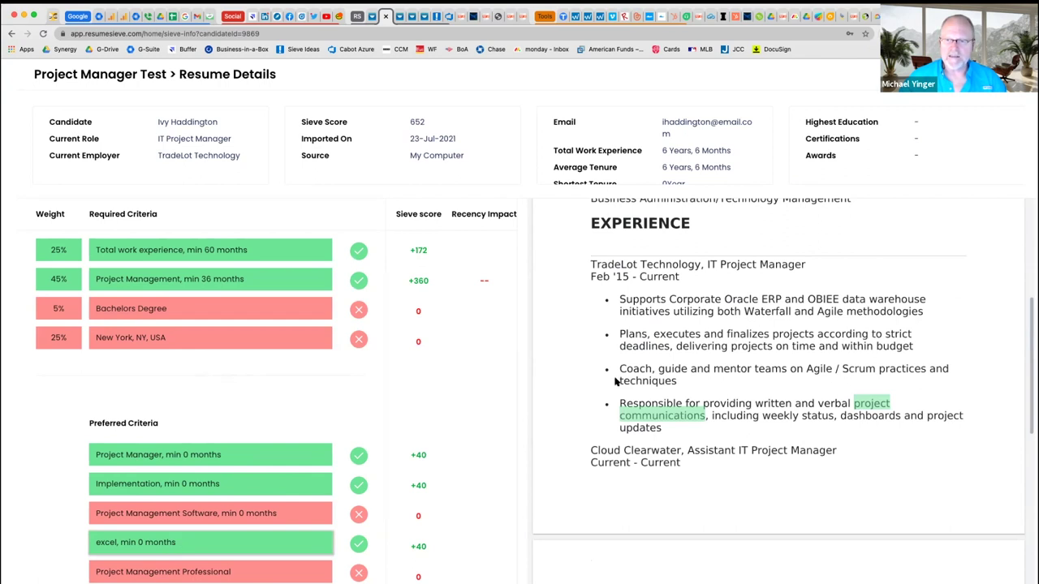
click(182, 483)
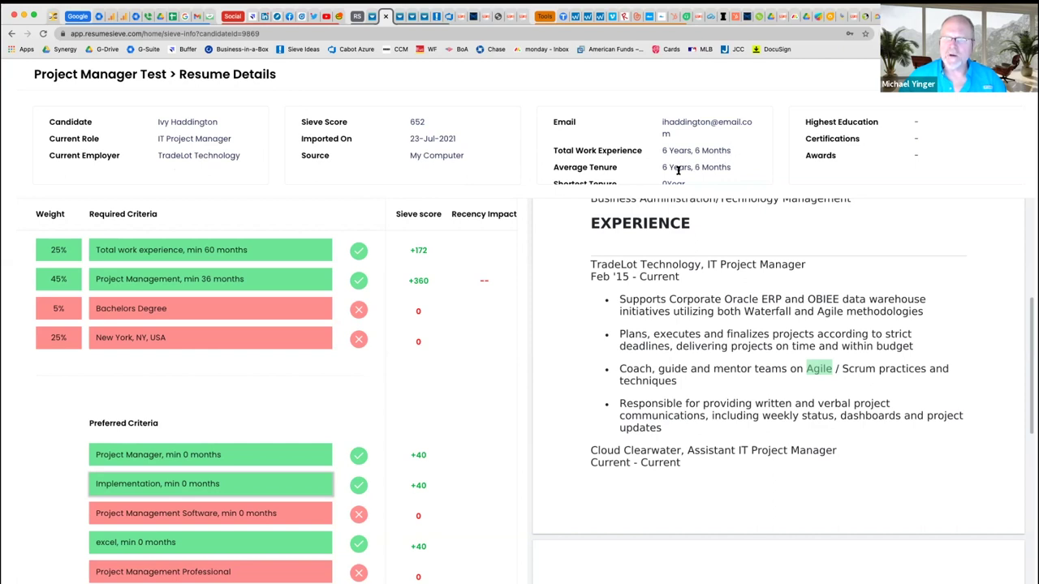
scroll(748, 166, down, 1)
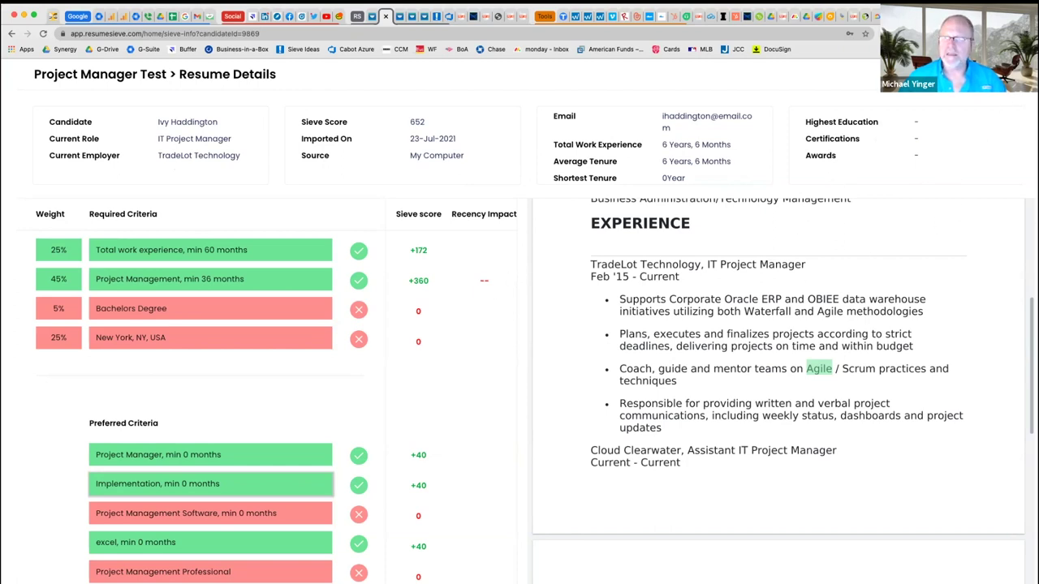
click(1007, 74)
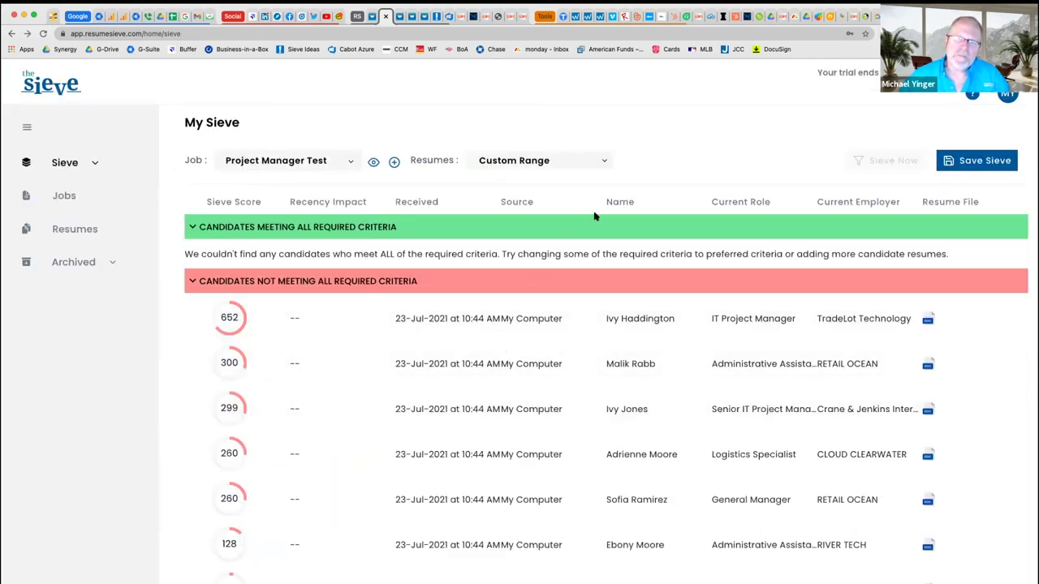
- Switch the resume filter to Date Range > All Time, accepting the cleared results
click(604, 162)
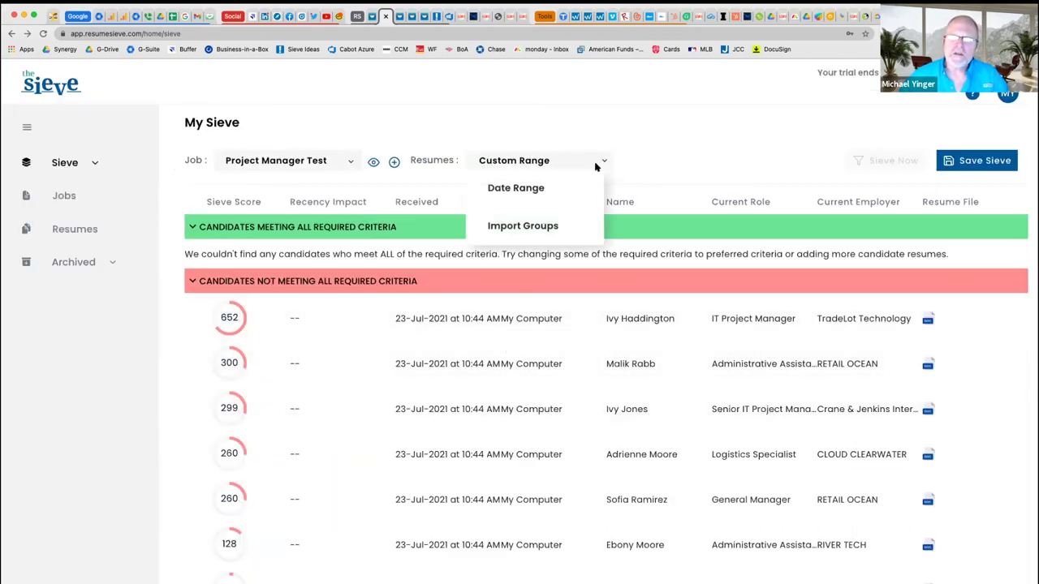
click(519, 229)
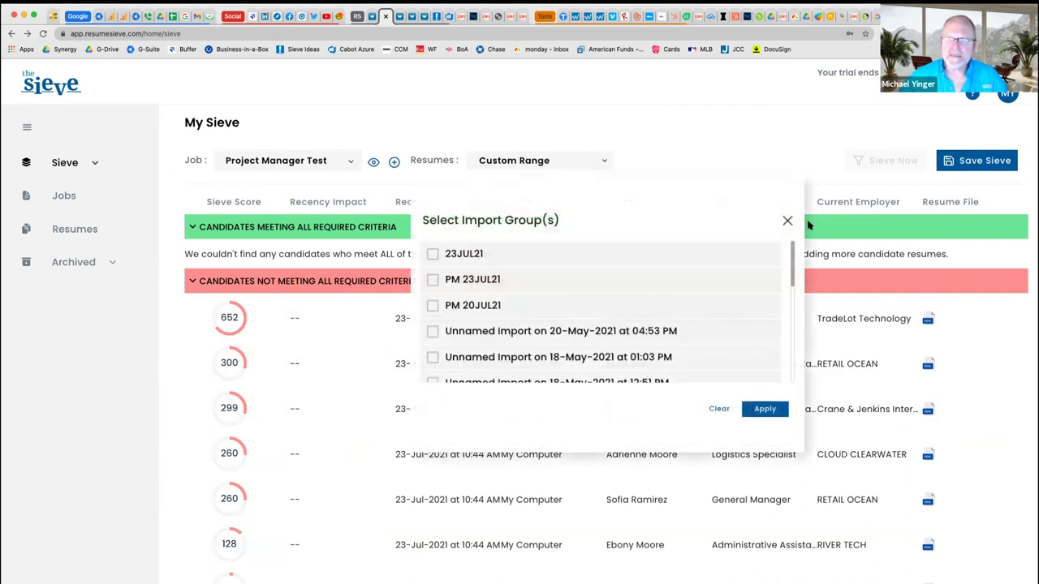
click(787, 221)
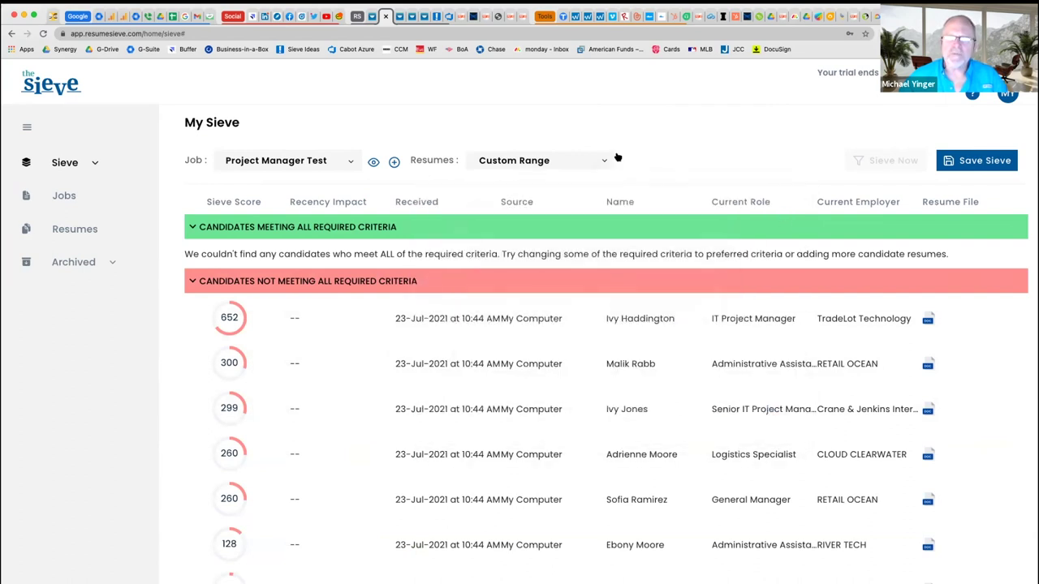
click(605, 161)
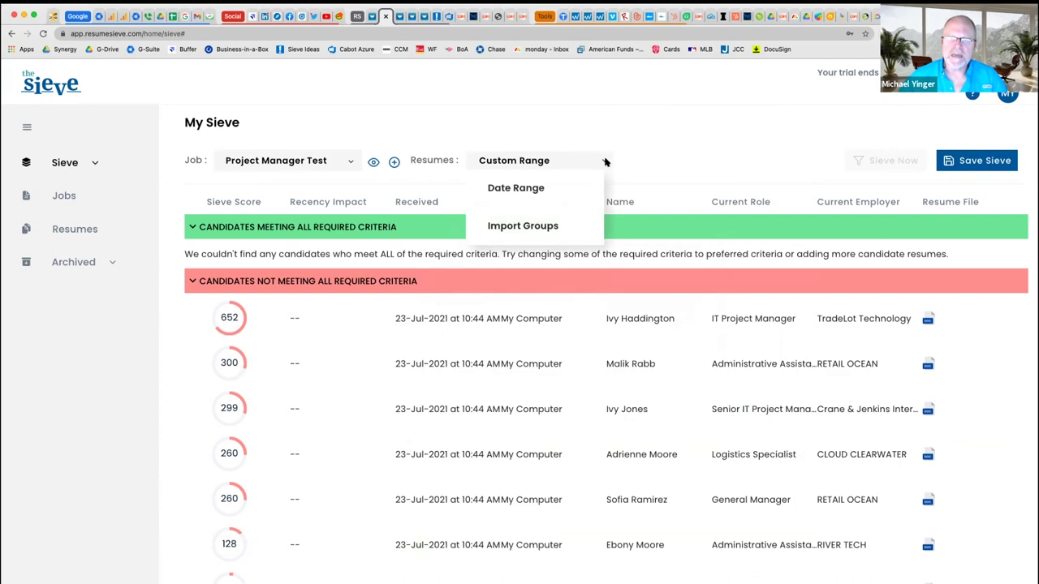
click(536, 188)
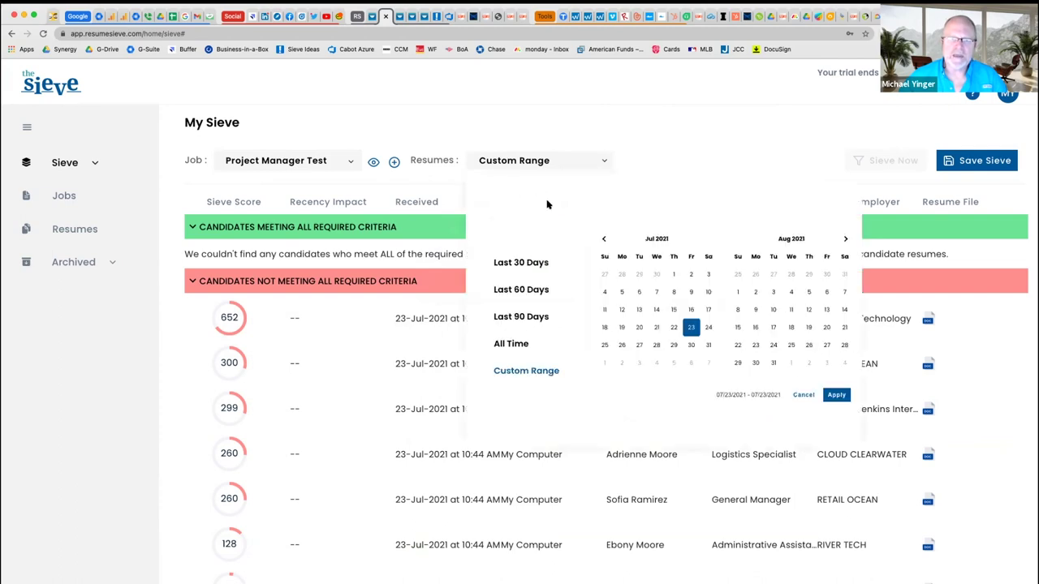
click(509, 344)
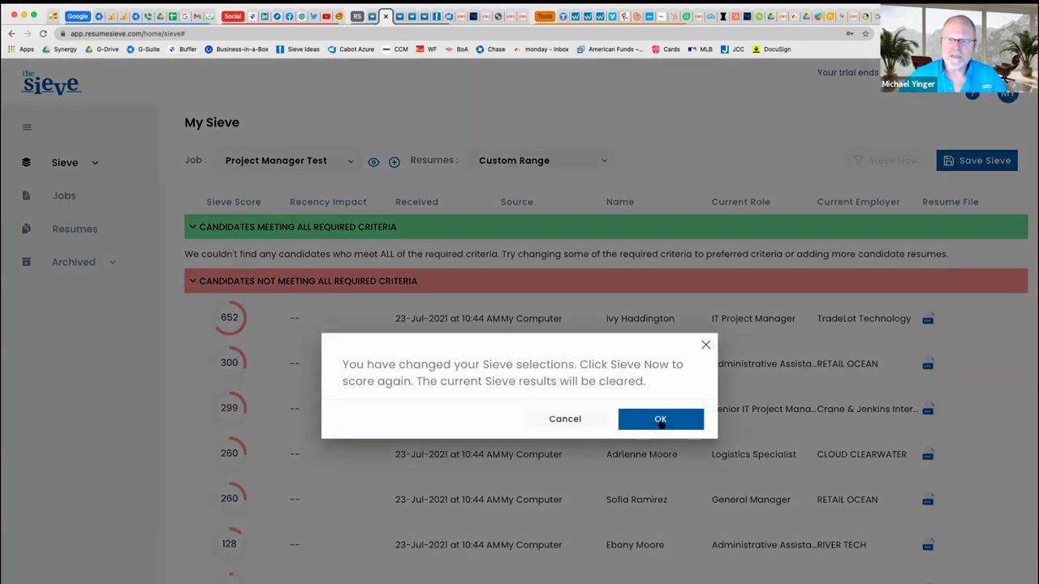
click(660, 419)
- Re-sieve against all-time resumes and preview the top 736-point candidate's details
click(893, 161)
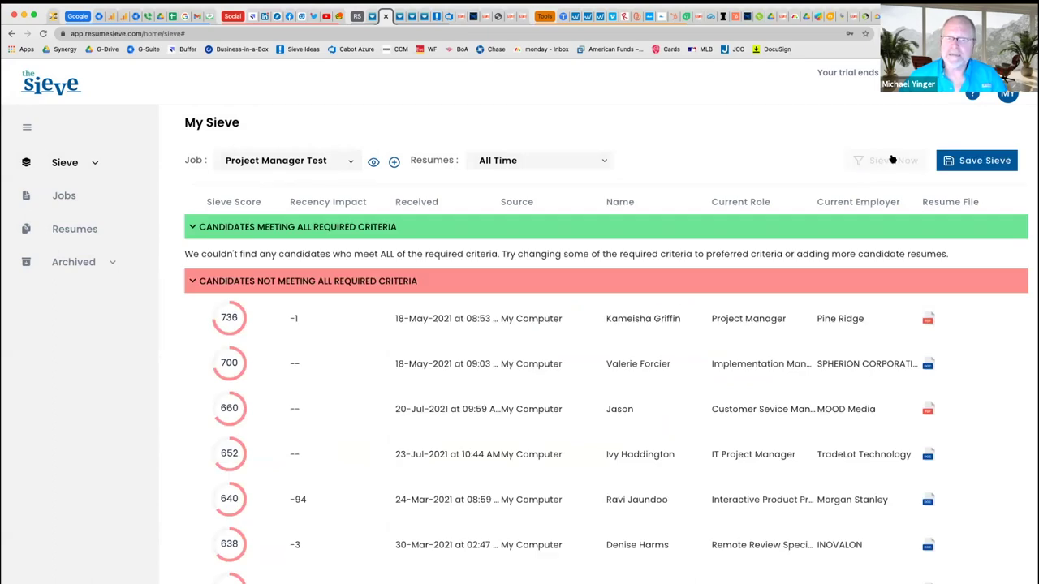
click(233, 319)
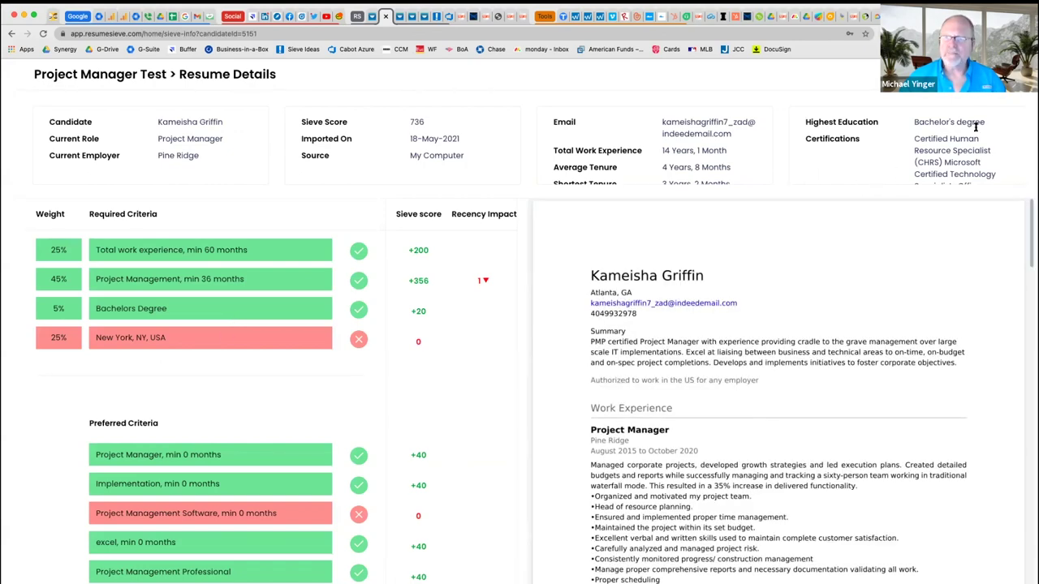
key(alt+Left)
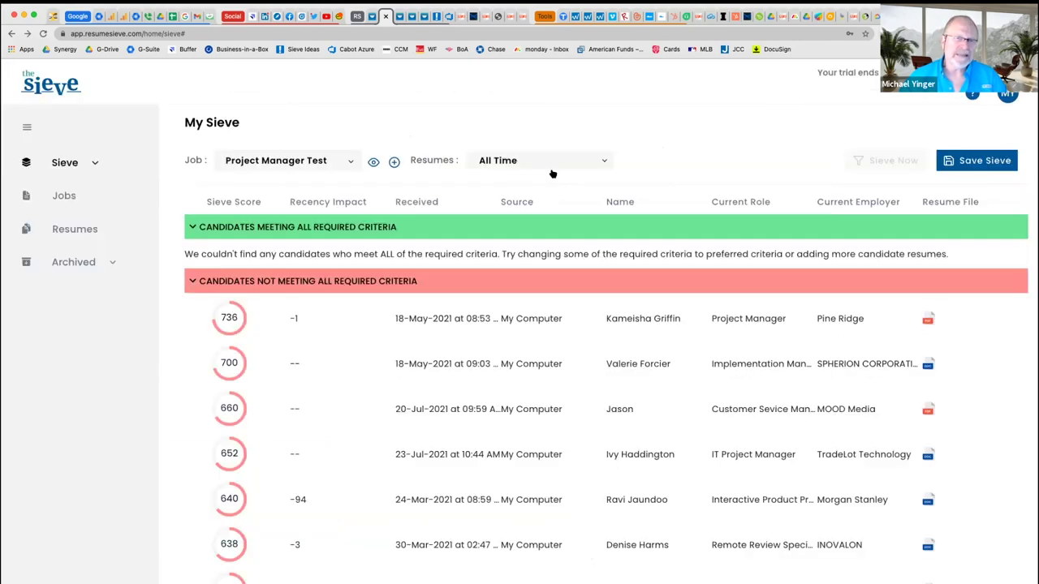
- Make the New York location criterion not required, allowing remote work
click(373, 162)
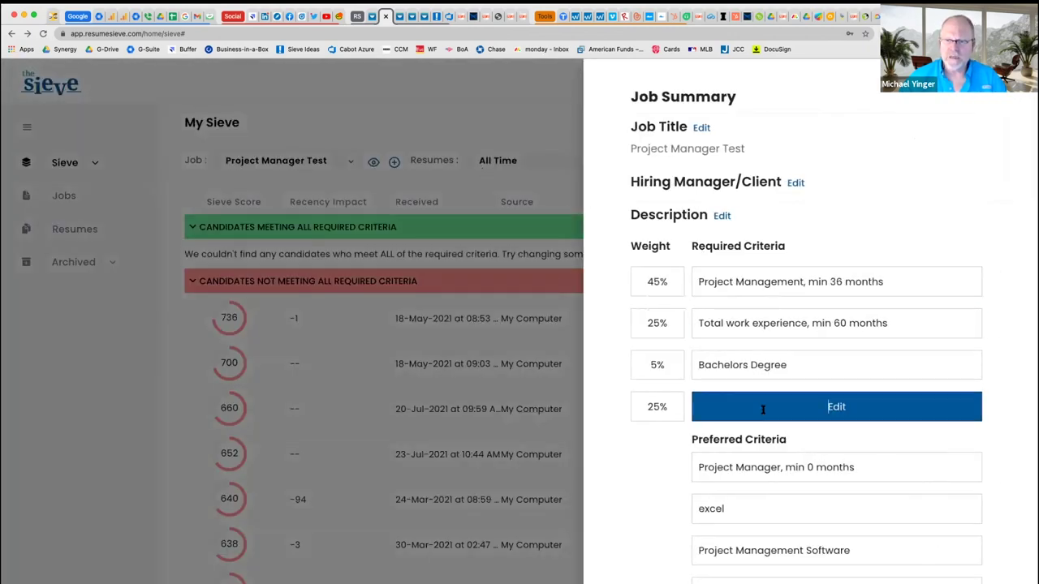
click(763, 408)
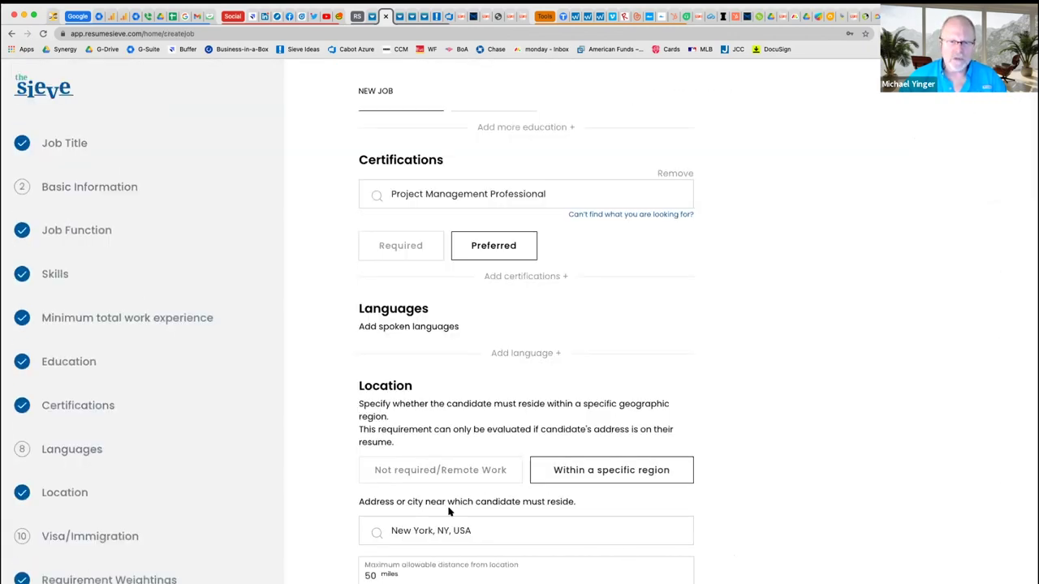
click(432, 469)
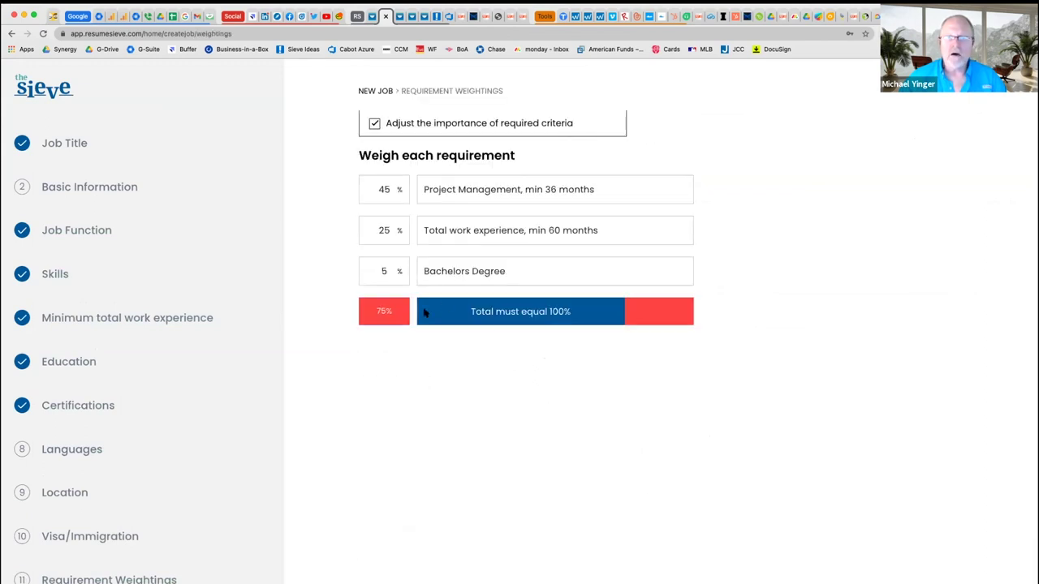
- Reweight the required criteria to 33/33/34 percent, save the job, and re-run the sieve
click(375, 123)
click(388, 271)
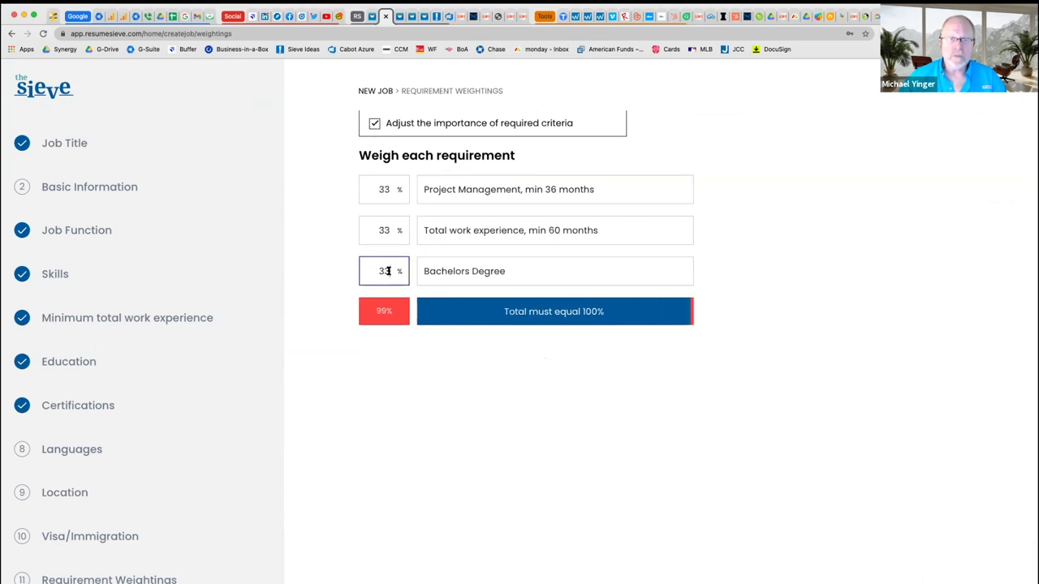
key(BackSpace)
text(4)
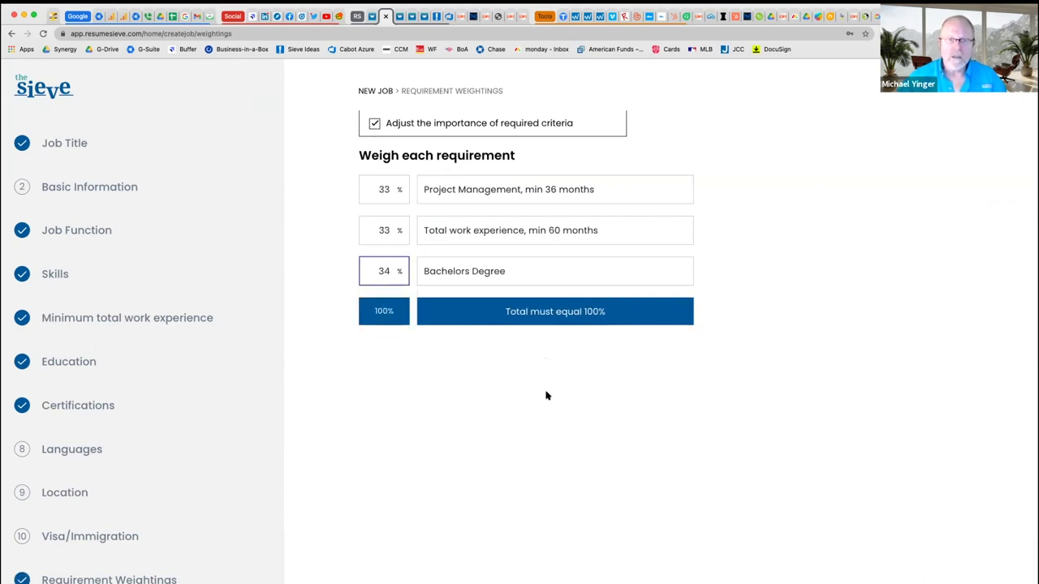
key(Return)
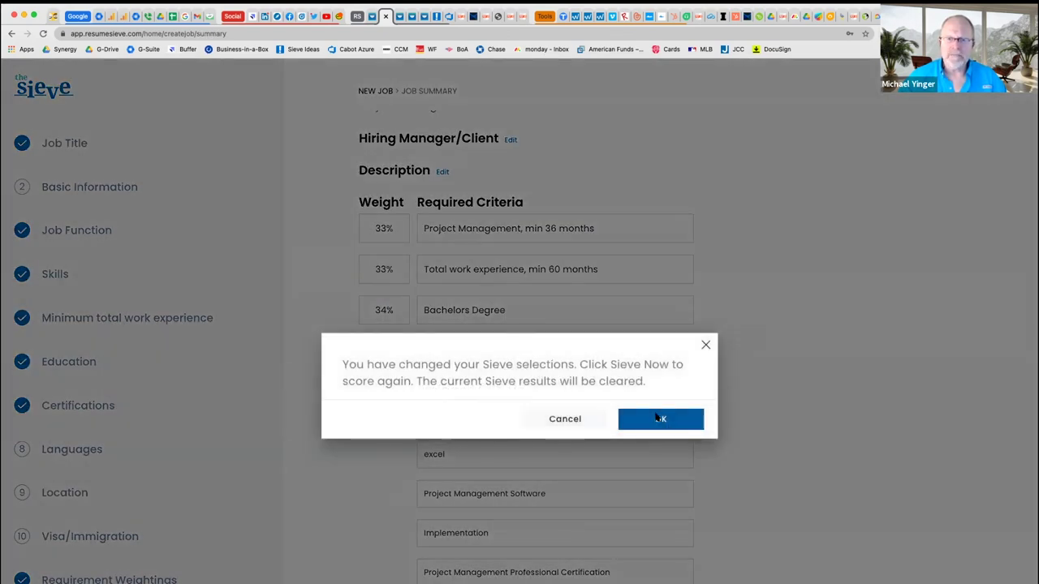
click(657, 417)
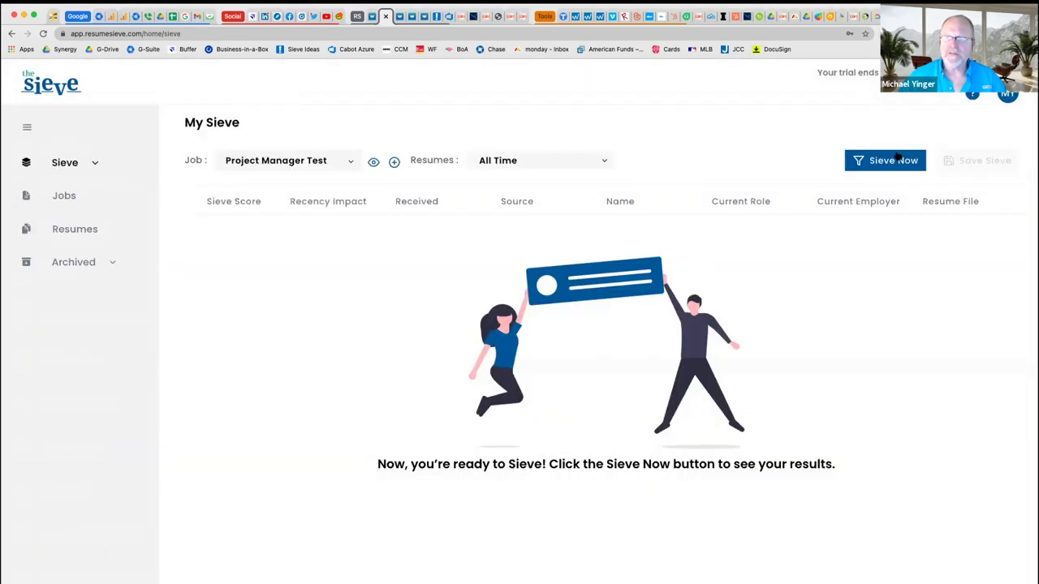
click(894, 160)
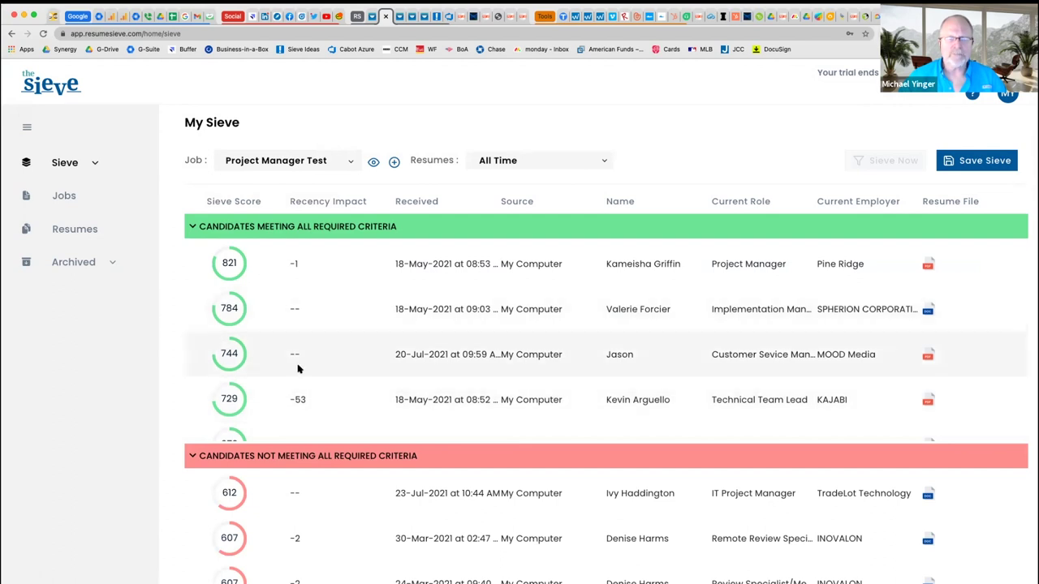
- Open the 821-point leader's resume details
click(233, 273)
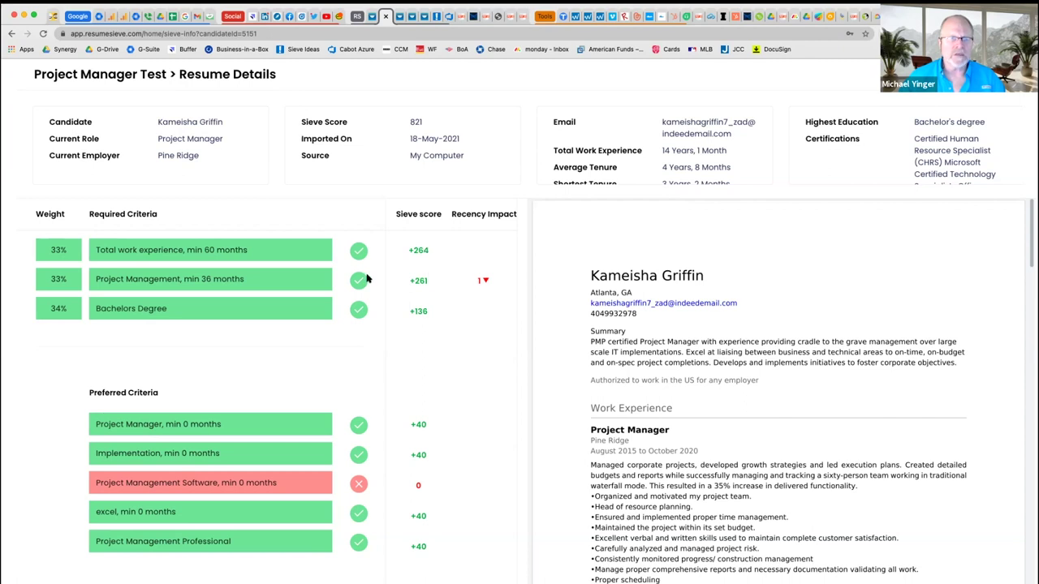
- Highlight resume text matching Project Management, Project Manager and Project Management Professional (PMP)
click(252, 282)
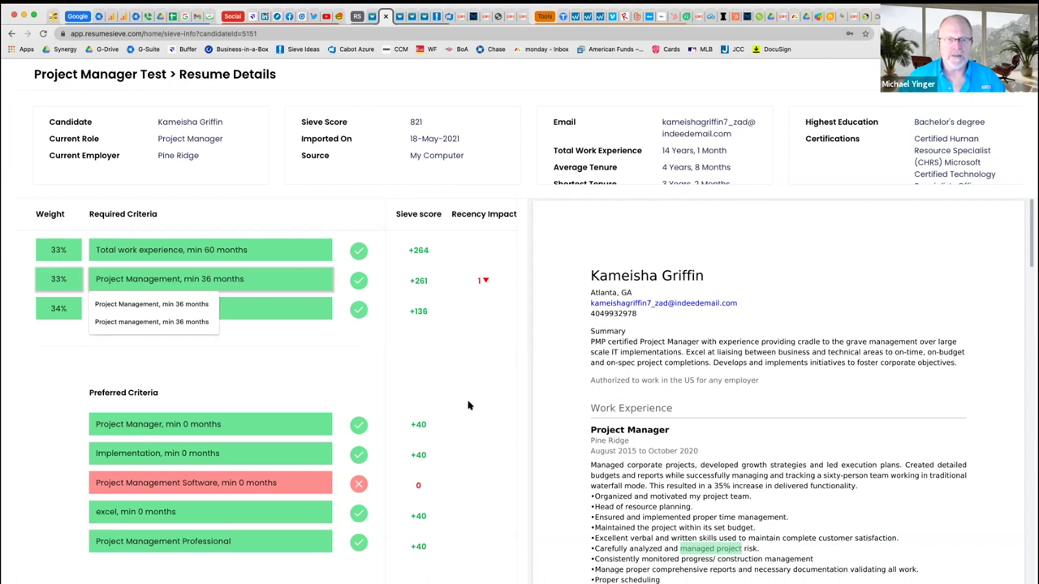
click(147, 427)
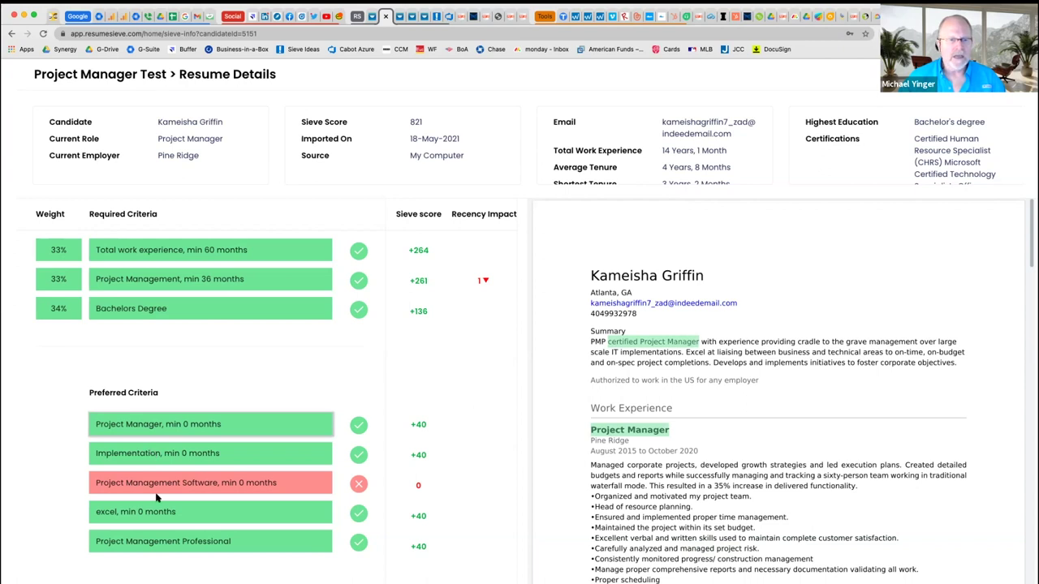
click(170, 546)
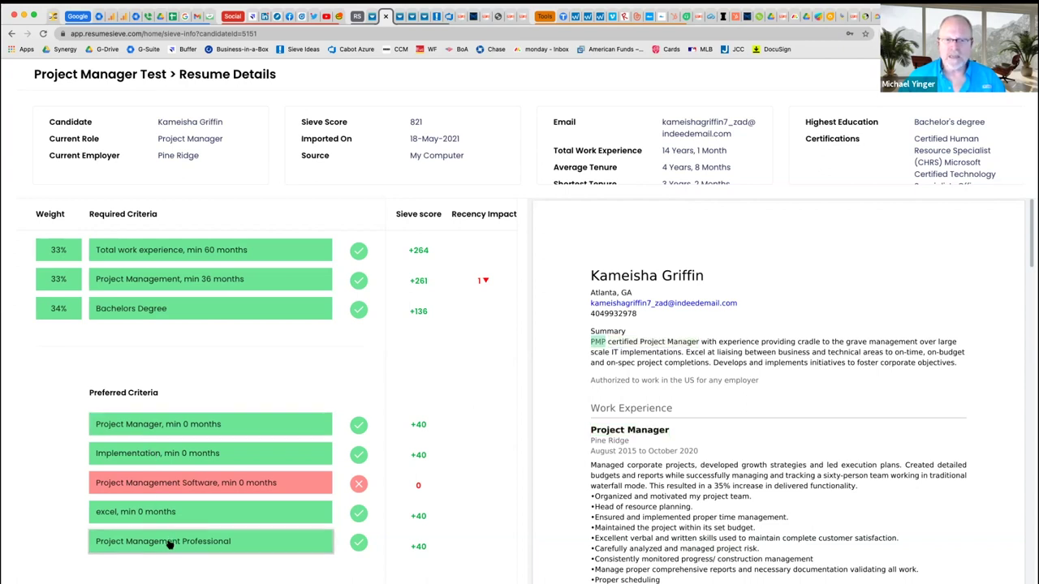
click(168, 546)
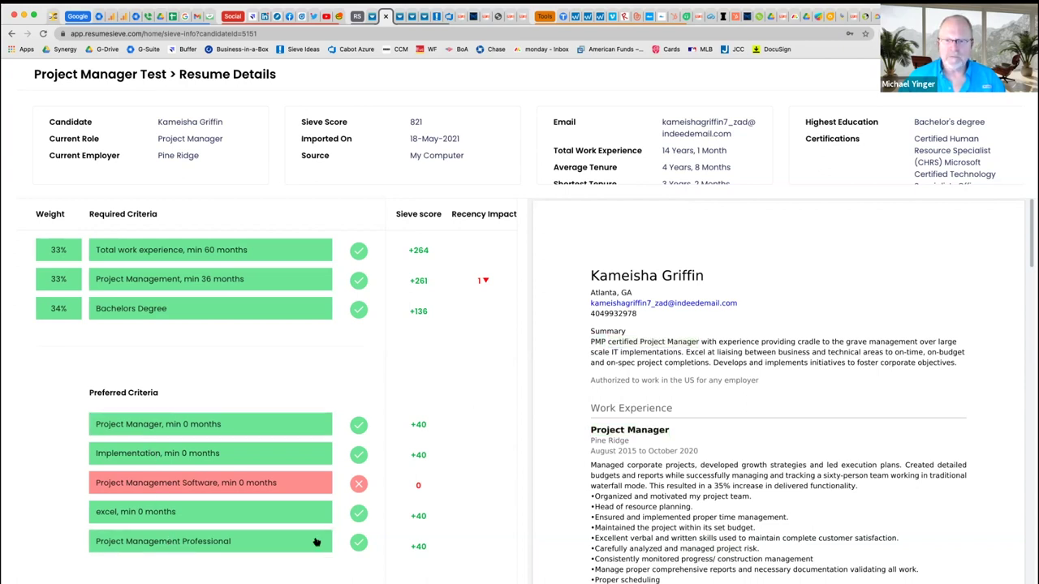
click(169, 545)
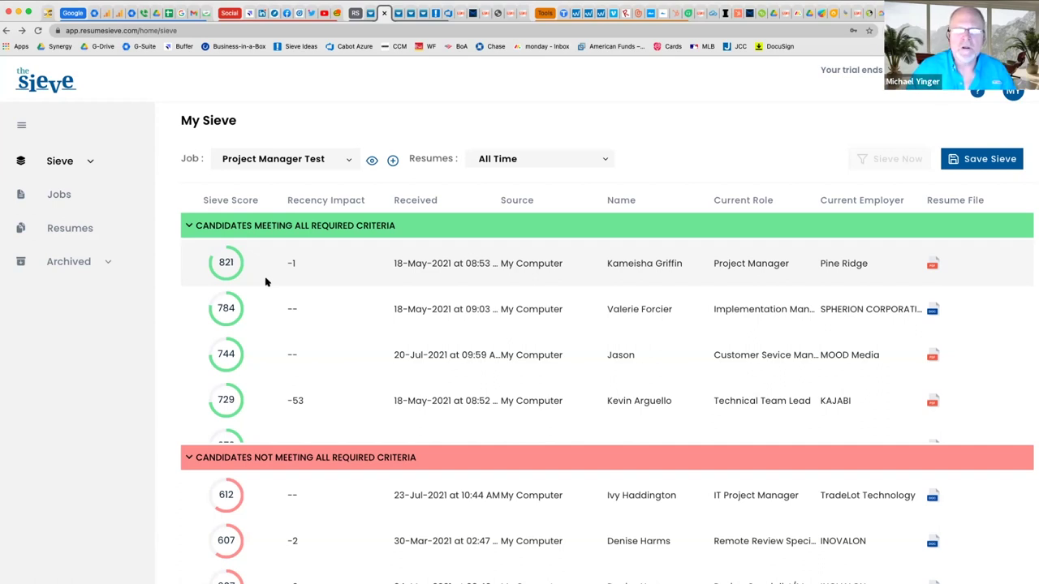
- View the top candidate's resume details, then go back to the ranked candidate list
click(225, 268)
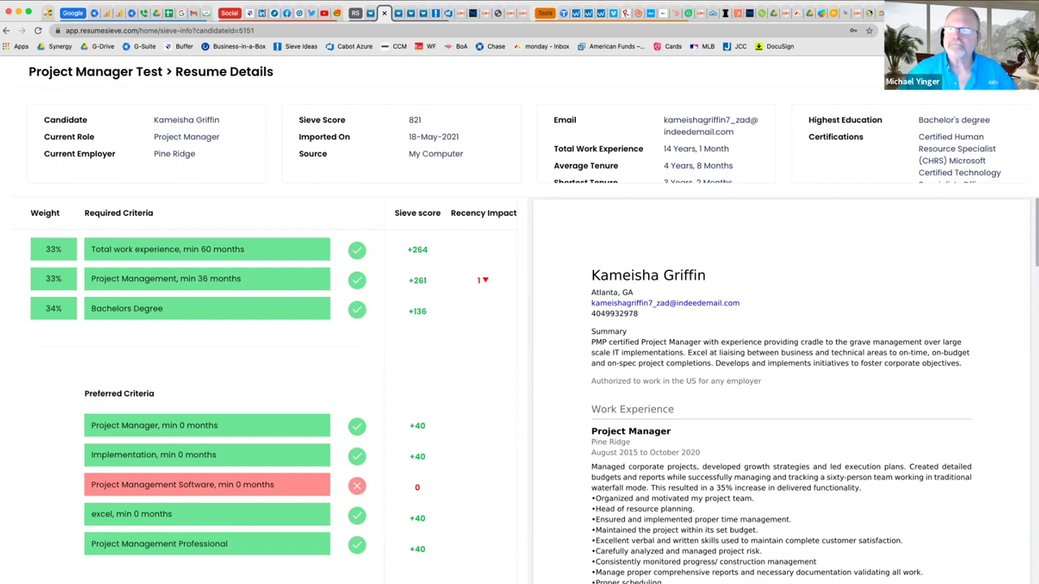
key(alt+Left)
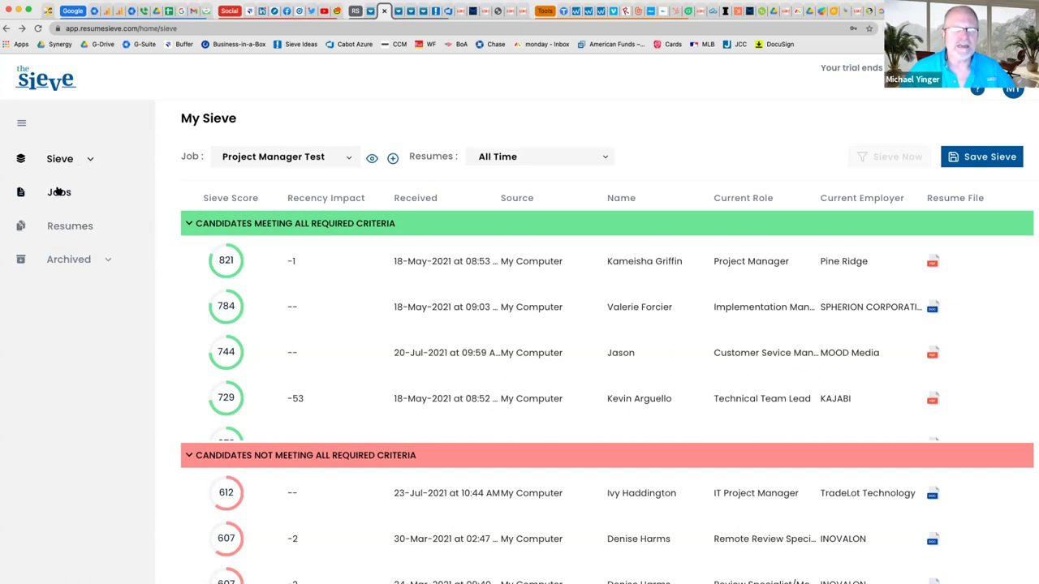
- Expand the Sieve sidebar item to reveal My Sieve and Saved Sieves
click(88, 161)
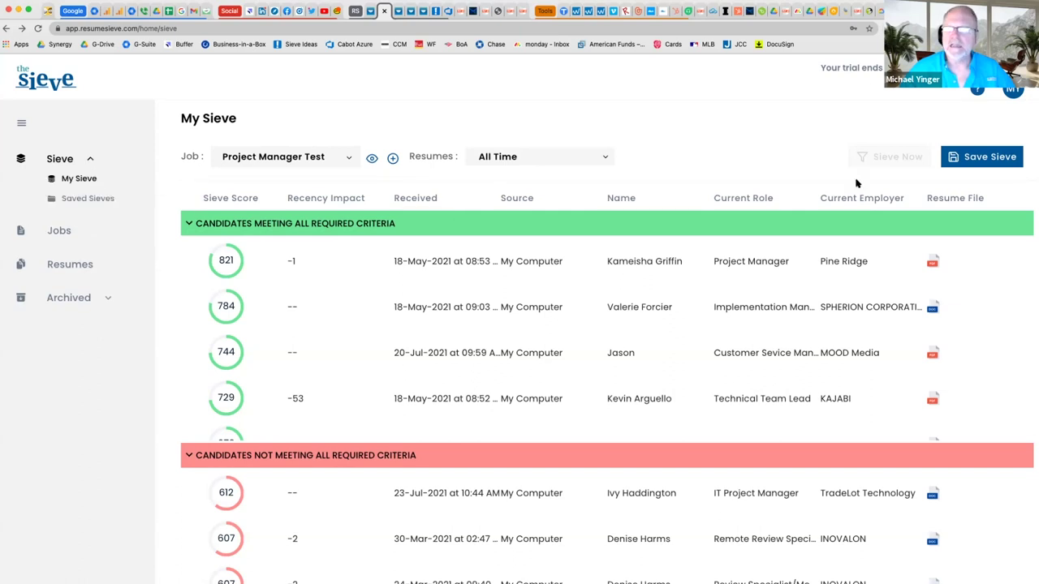
- Save the current sieve as 'Proj Mgr Test 23JUL21', confirming it as non-editable
click(982, 157)
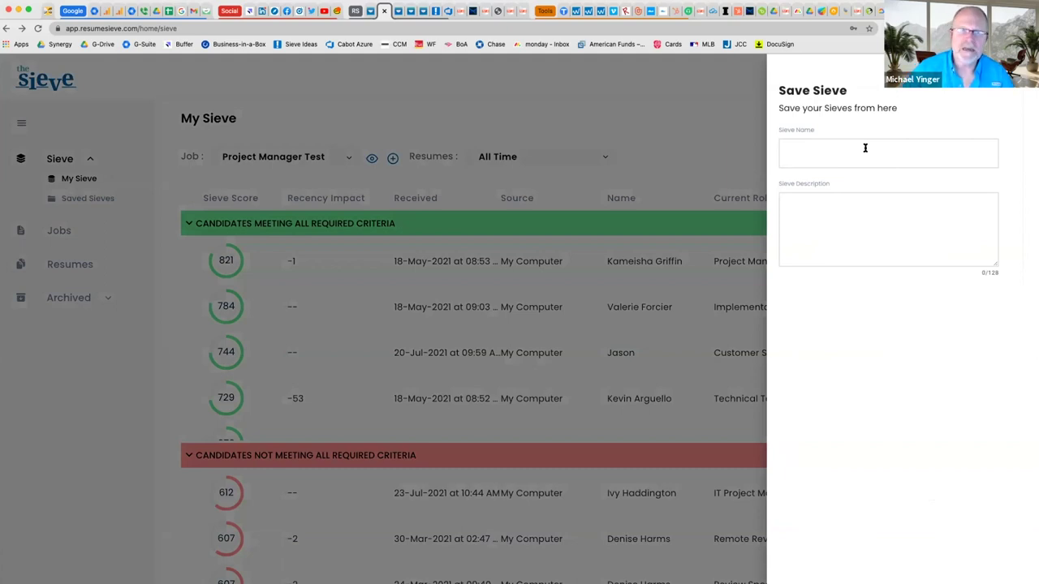
text(Proj)
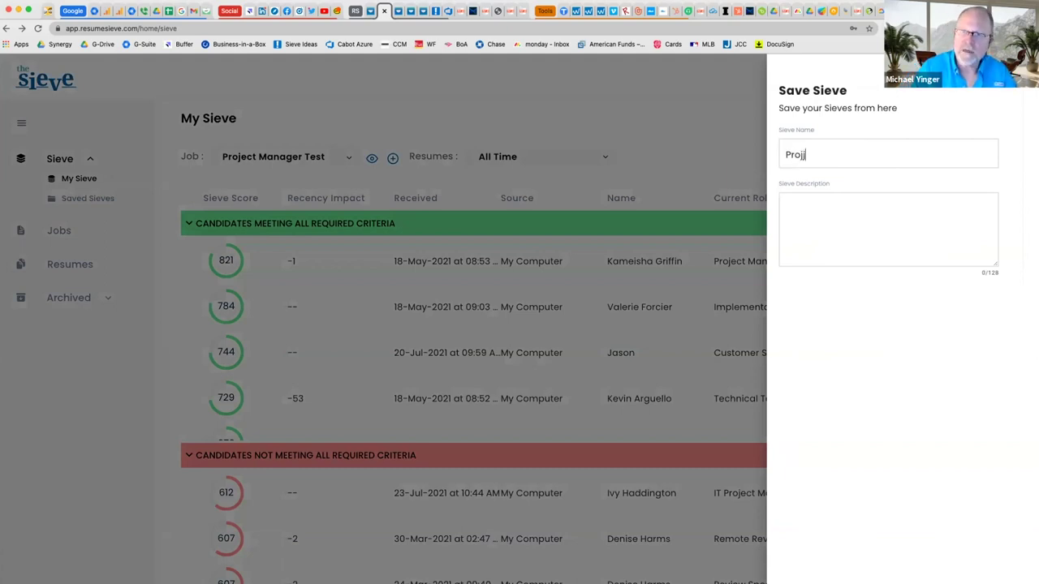
text( Mg)
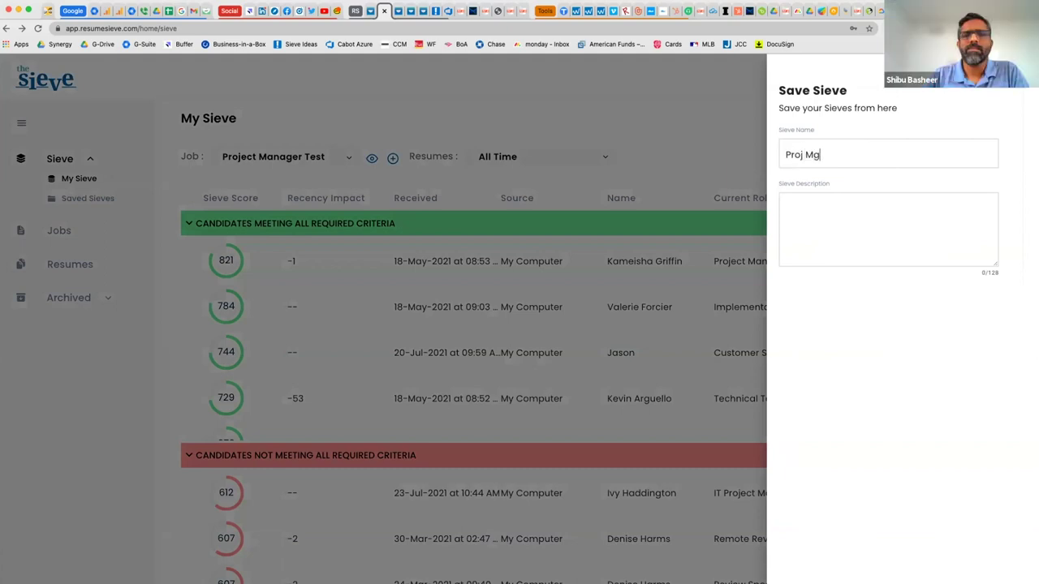
text(r Test)
text( 23JUL21)
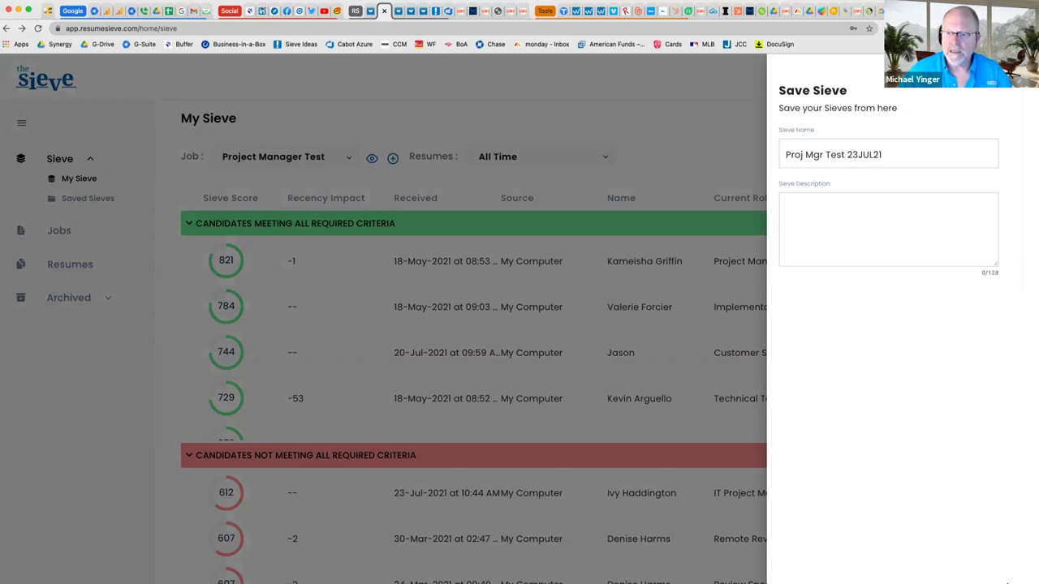
click(798, 525)
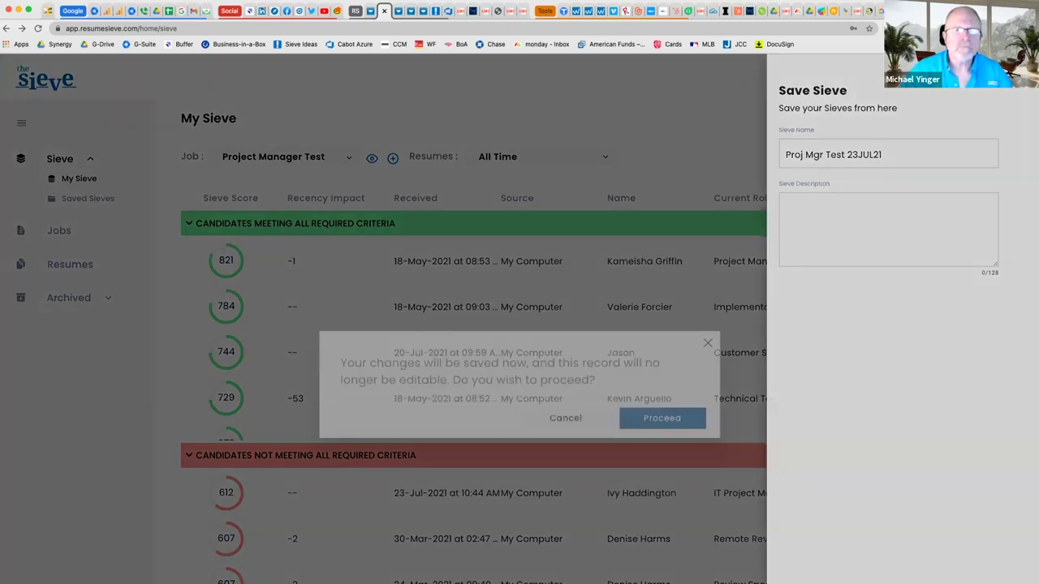
click(662, 417)
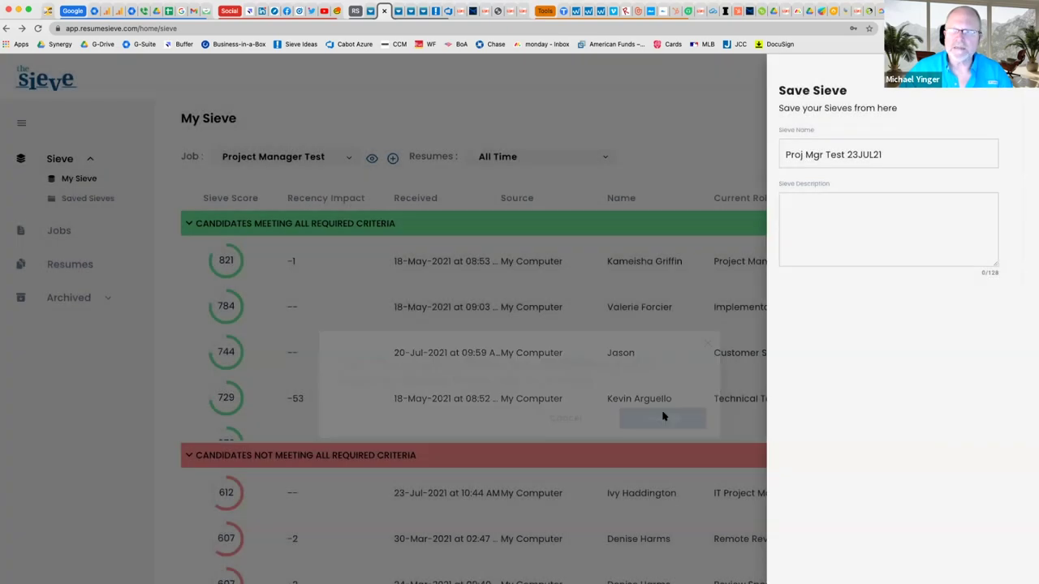
click(1000, 98)
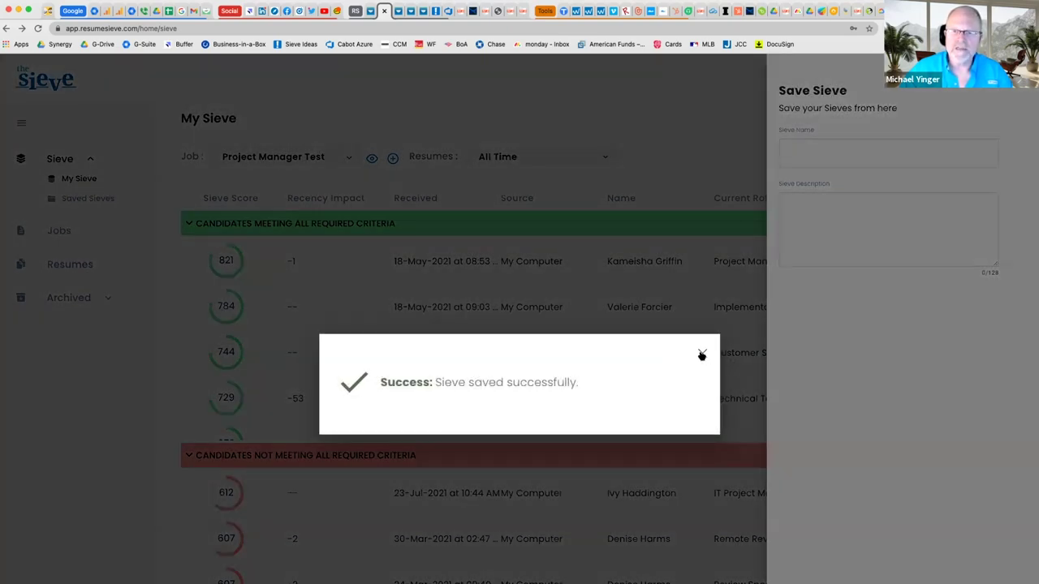
click(701, 354)
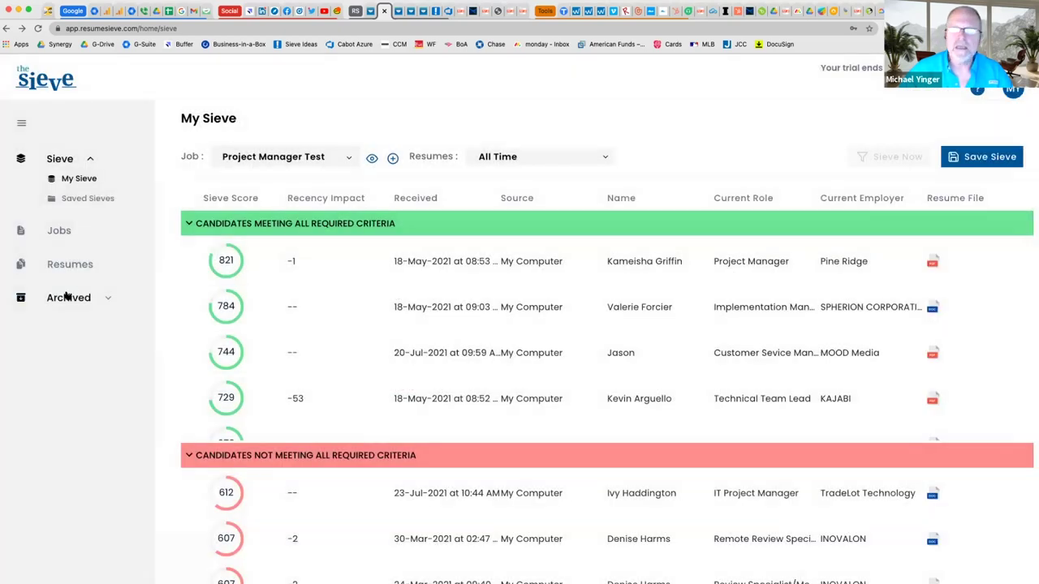
- Review the saved 'Proj Mgr Test 23JUL21' sieve, then expand Archived and go to Jobs
click(85, 198)
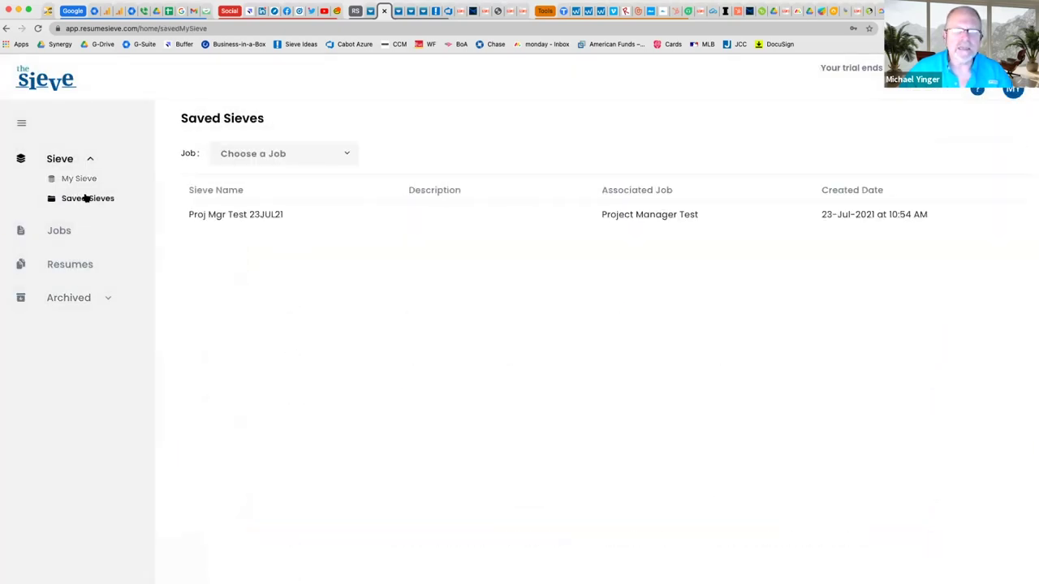
click(236, 214)
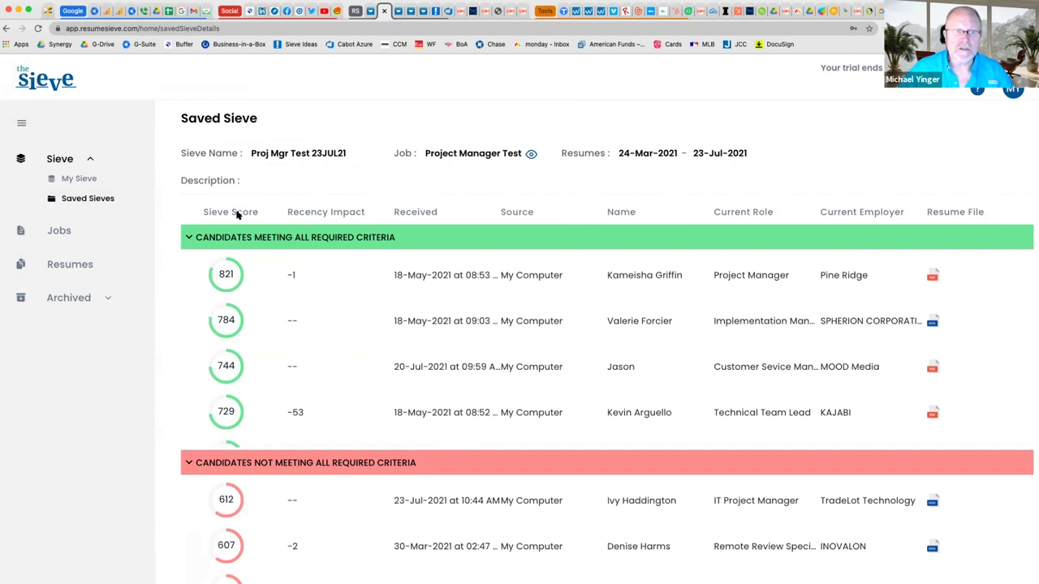
click(91, 300)
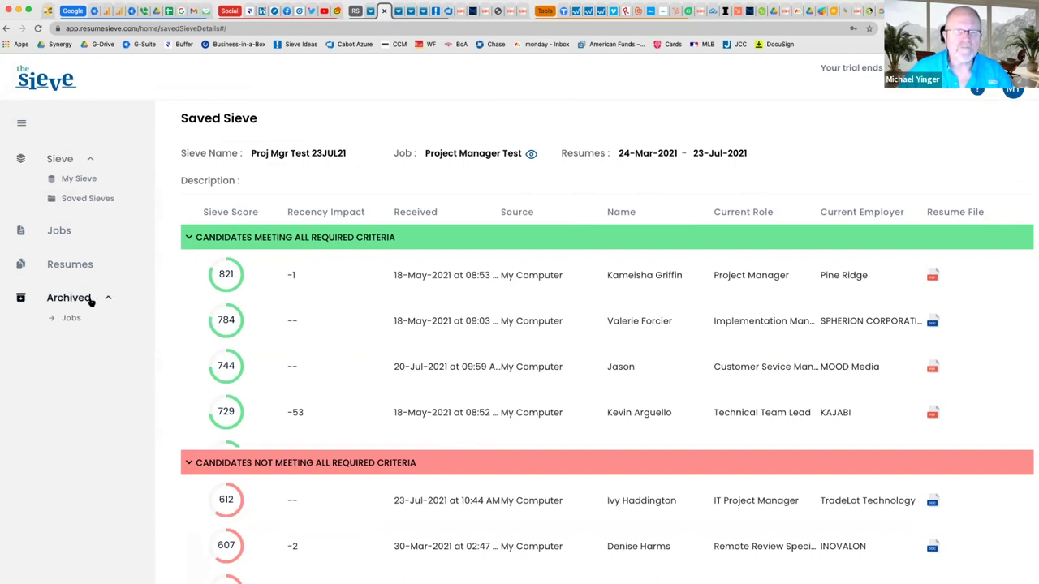
click(60, 230)
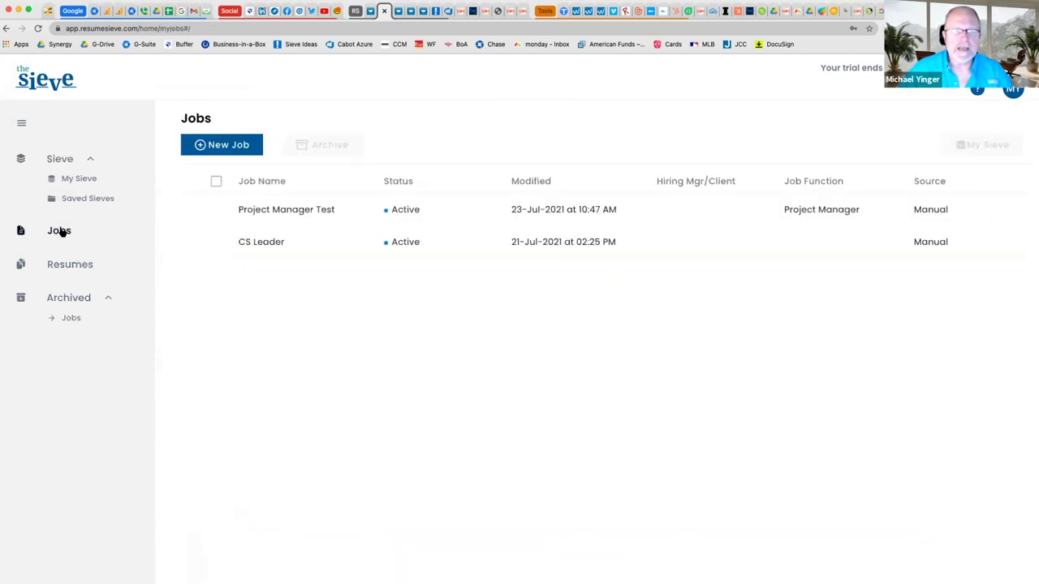
- Archive the CS Leader job and view the Archived Jobs list
click(216, 242)
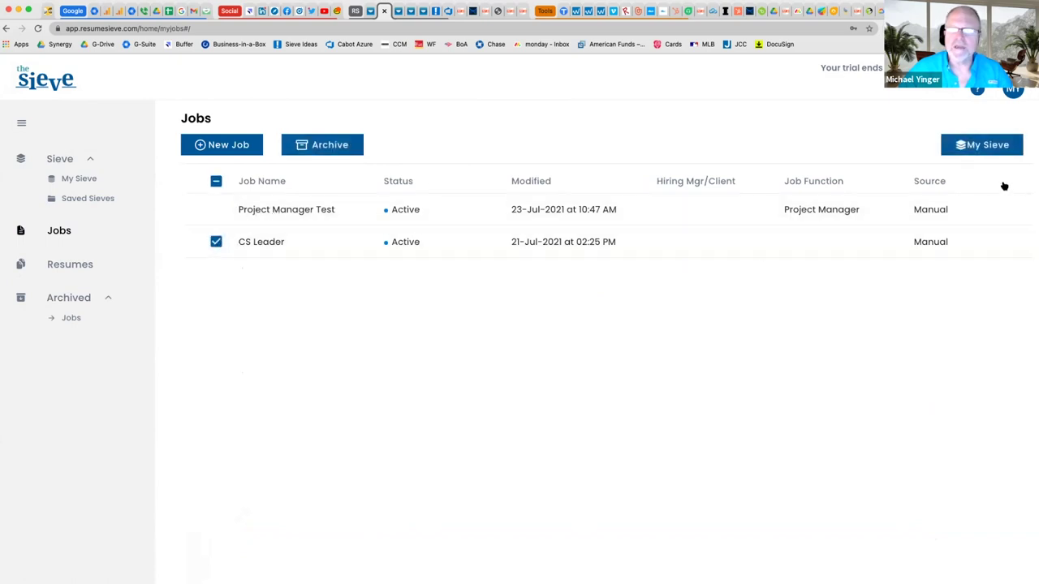
click(333, 143)
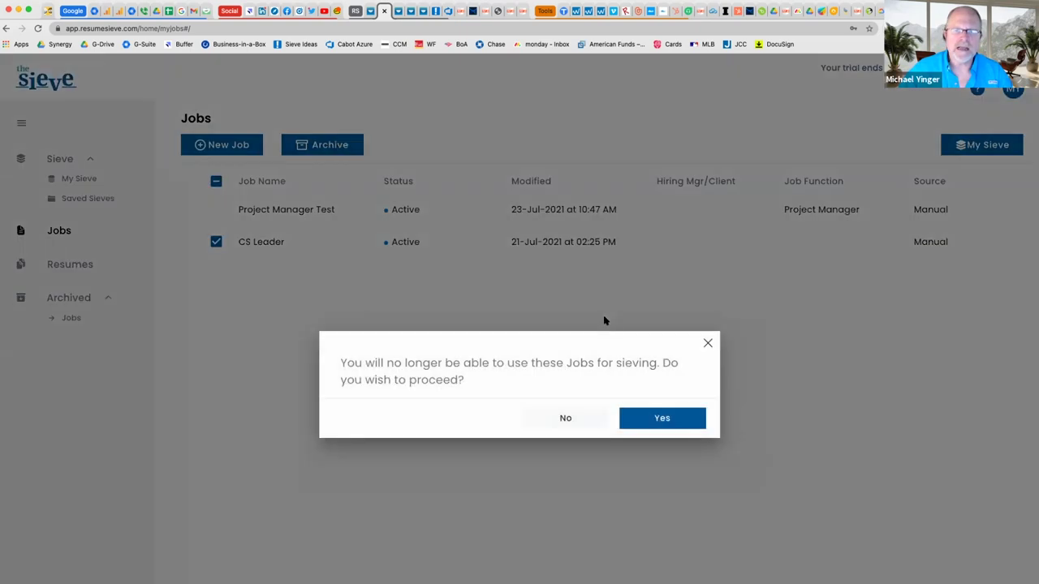
click(666, 420)
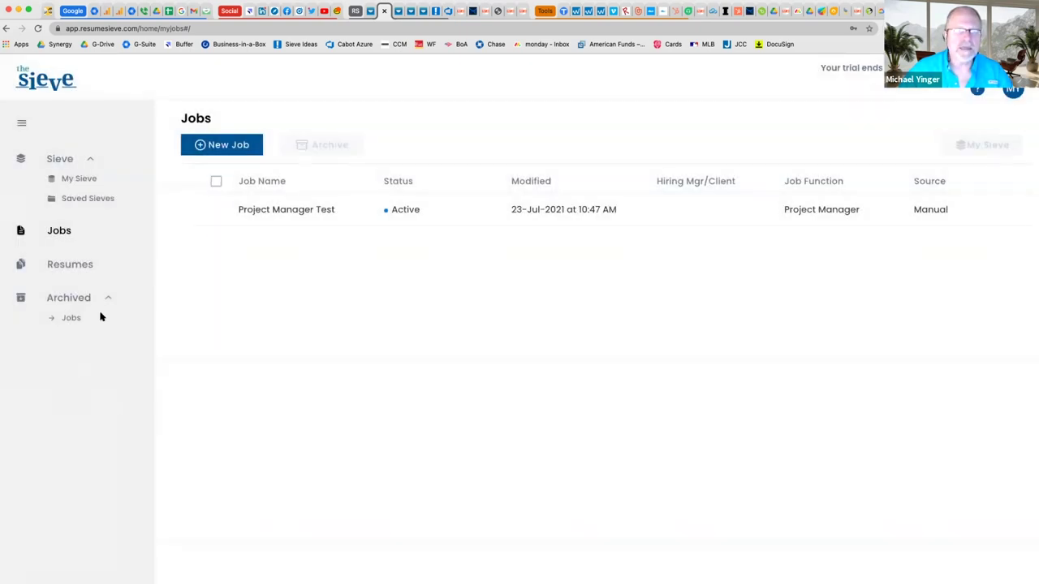
click(58, 320)
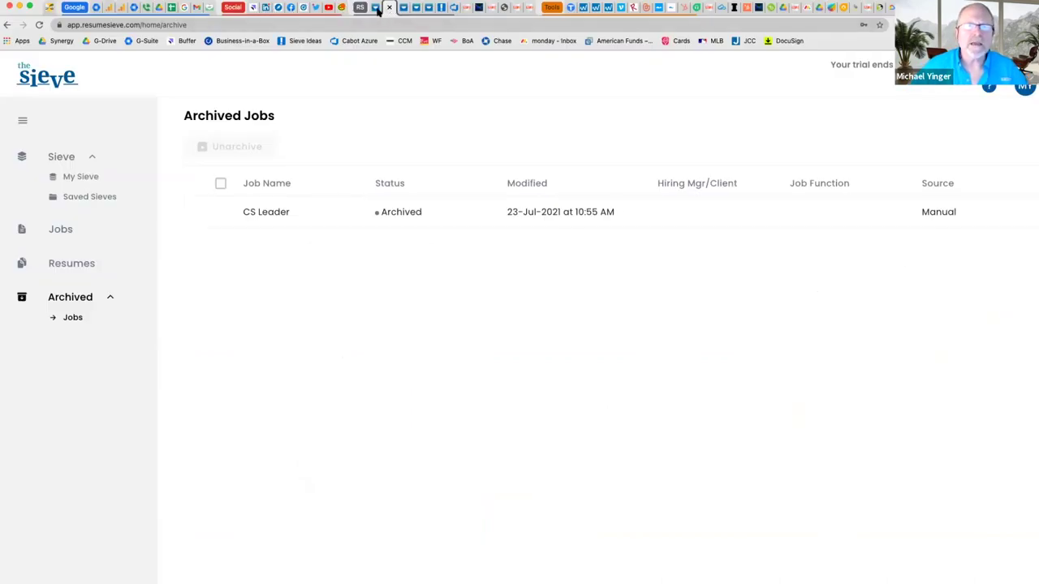
- Bring up the resumesieve.com home page and browse its 'Hire The Best. Faster.' introduction and testimonials
click(378, 10)
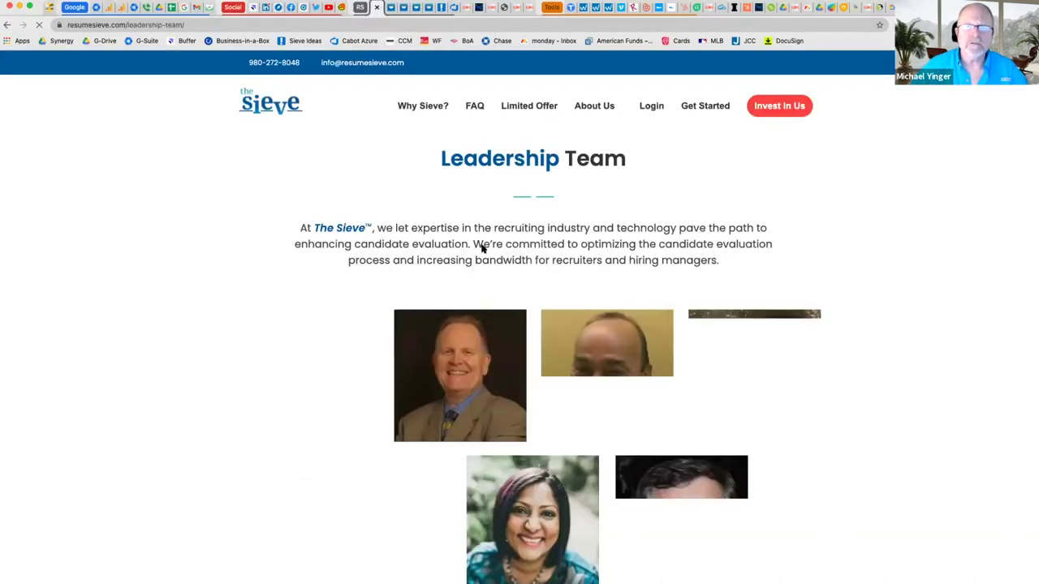
click(280, 99)
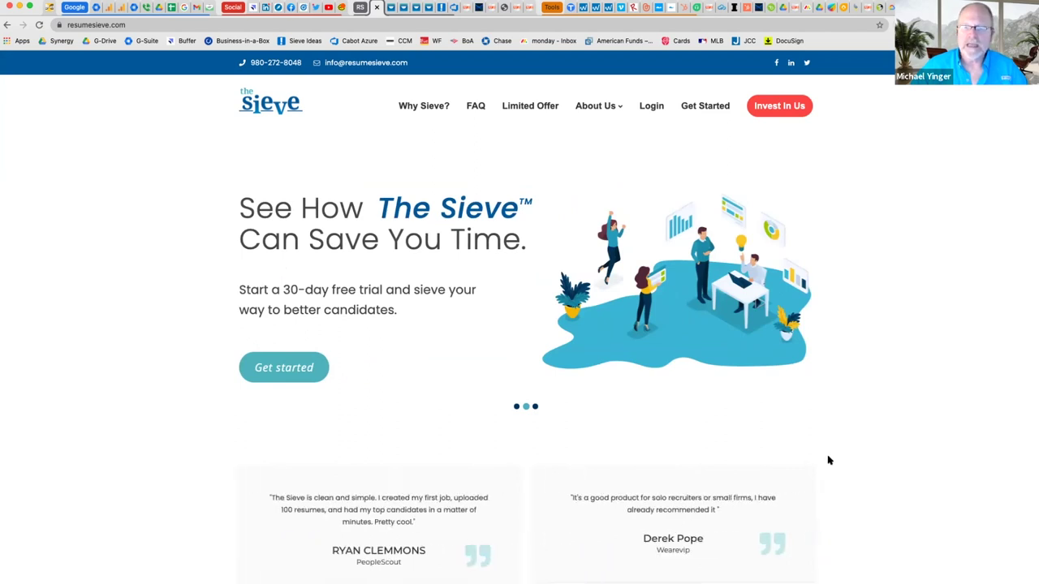
scroll(829, 460, down, 5)
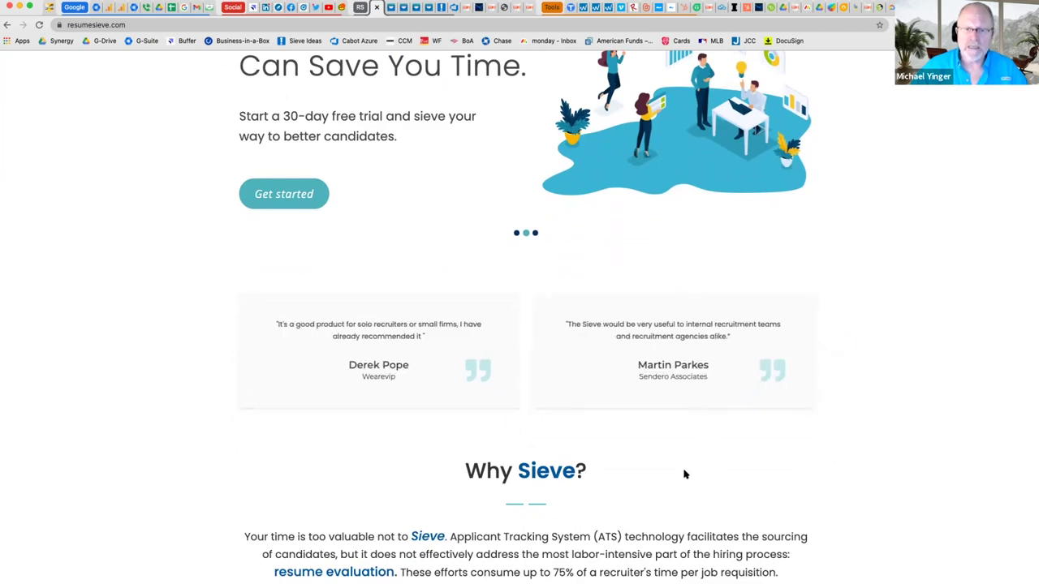
scroll(684, 474, down, 5)
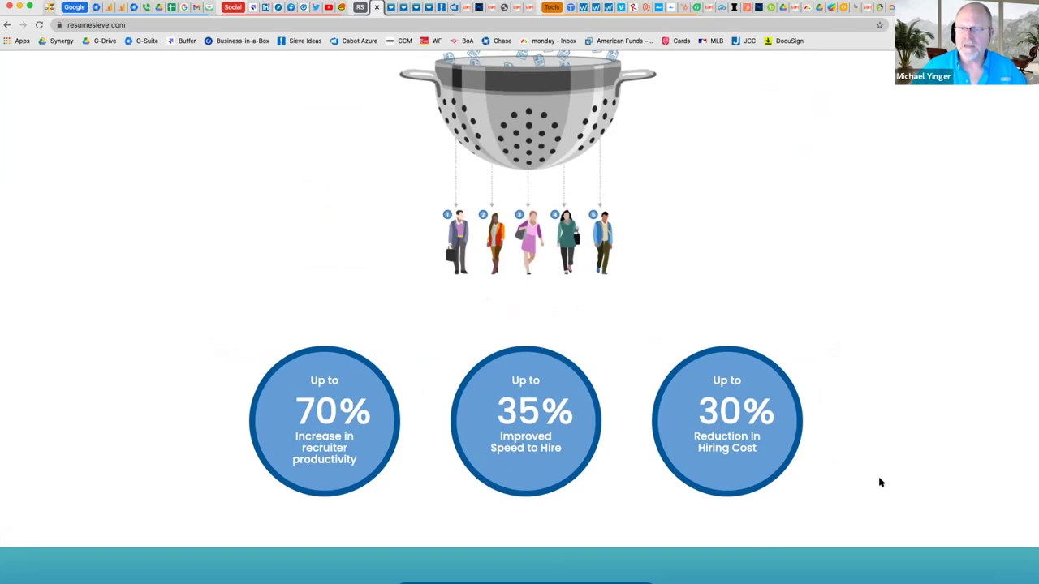
scroll(880, 482, up, 3)
scroll(880, 482, up, 3)
scroll(880, 482, up, 5)
scroll(880, 483, up, 2)
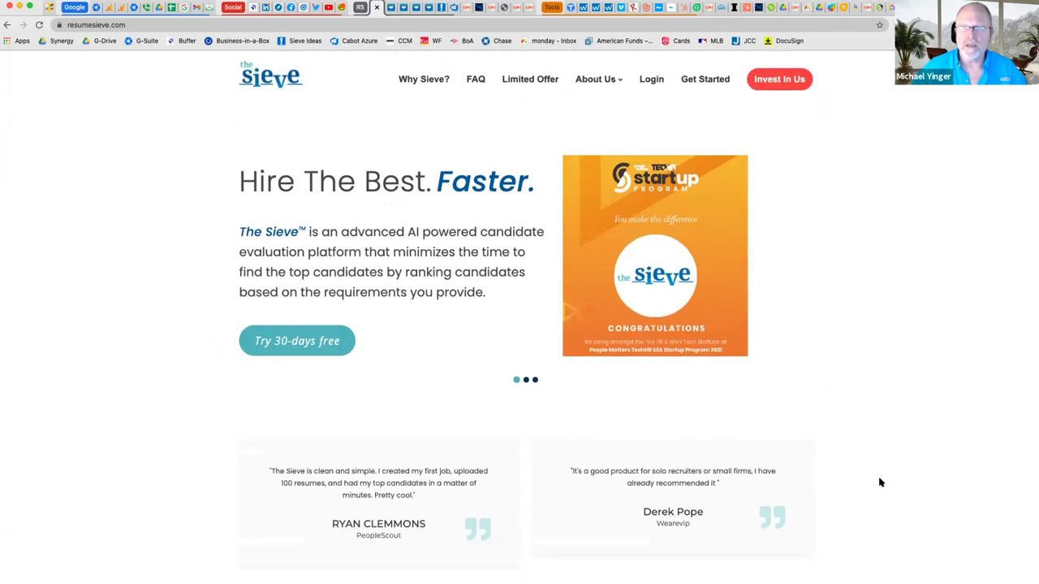